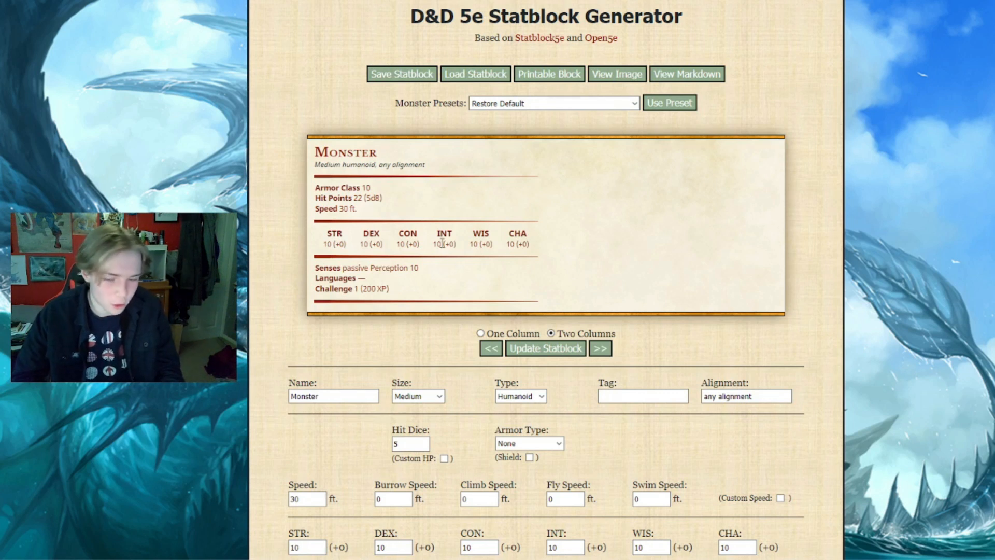
Look through the blank monster statblock form down to its abilities section
scroll(451, 256, down, 5)
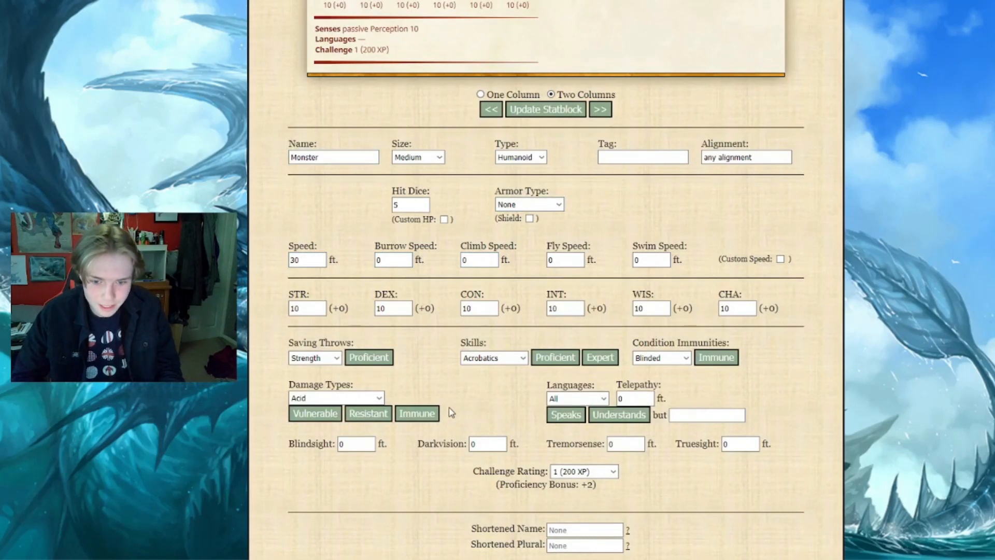
scroll(451, 412, down, 1)
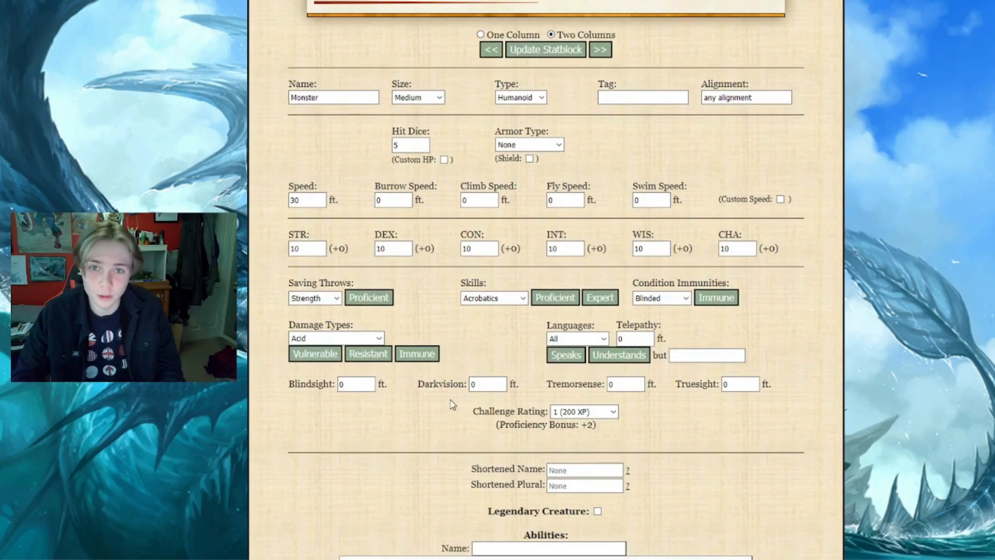
scroll(451, 405, down, 1)
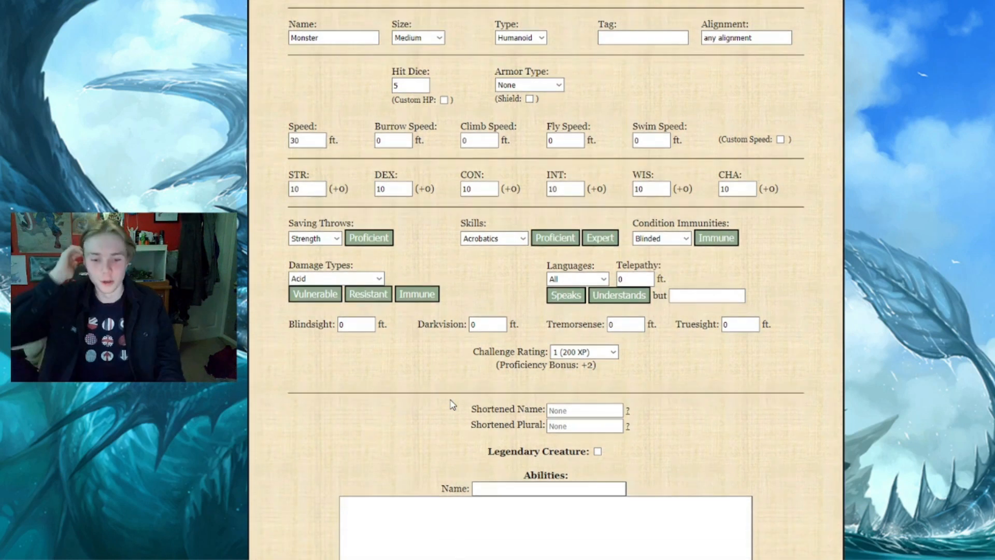
scroll(451, 404, down, 3)
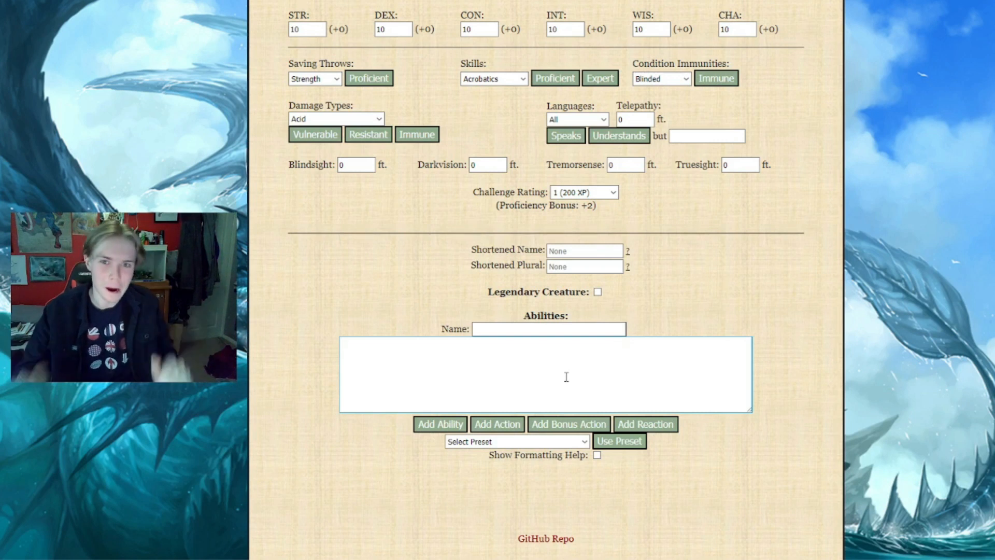
scroll(566, 377, up, 9)
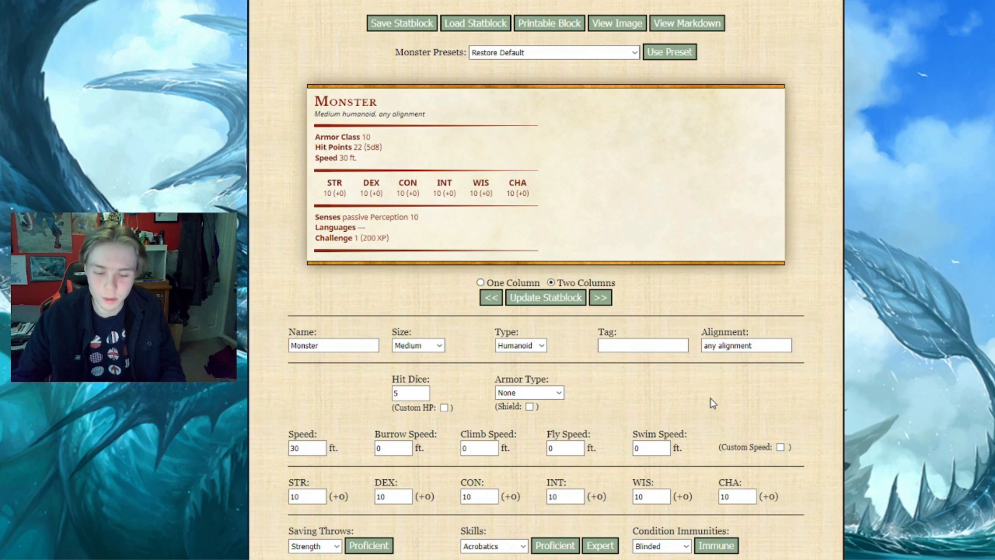
Draw a random number from 1 to 14 in the Random Number Generator and set the monster's type to Ooze
click(541, 345)
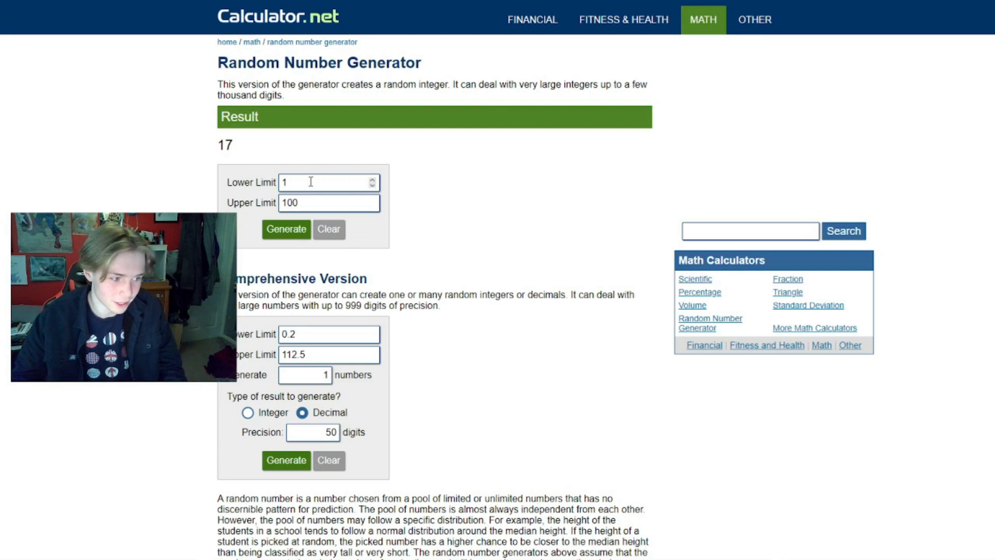
click(302, 202)
key(BackSpace)
key(BackSpace)
text(4)
click(300, 229)
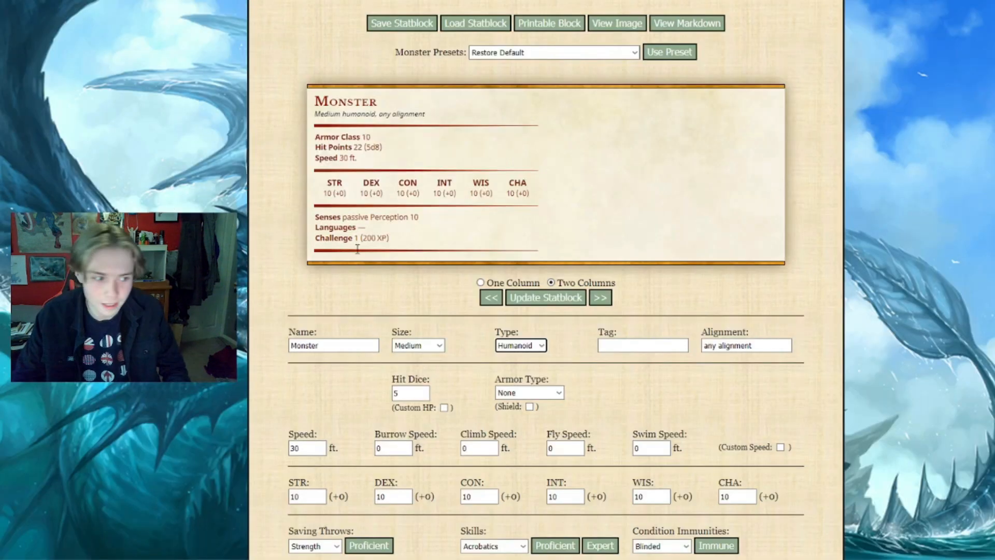
click(513, 346)
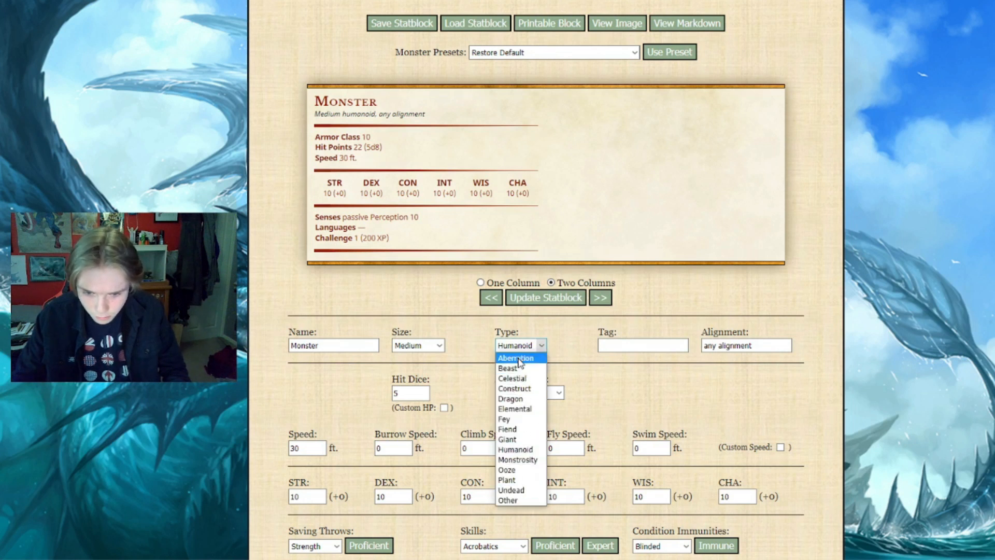
click(518, 471)
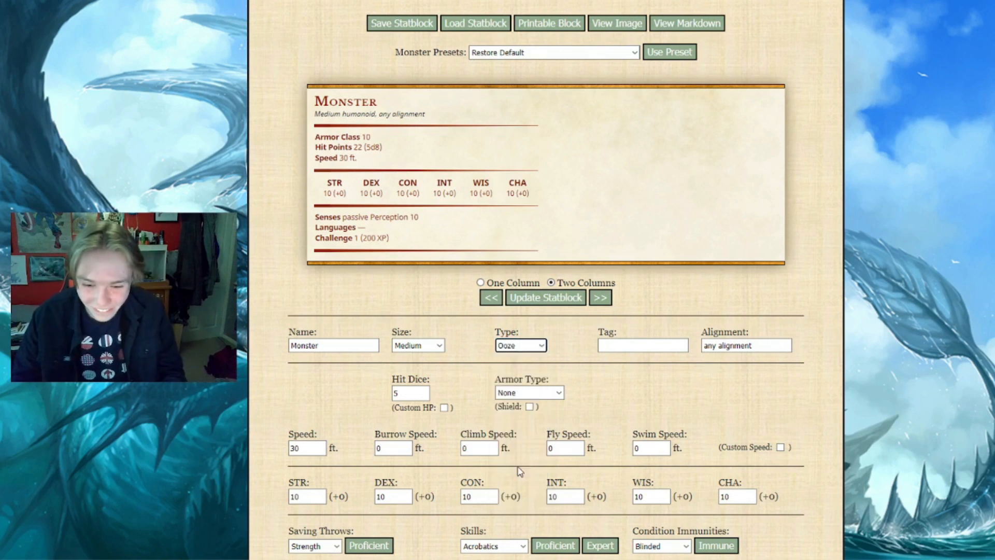
Draw a random number from 1 to 6 in the Random Number Generator and set the monster's size to Large
click(429, 346)
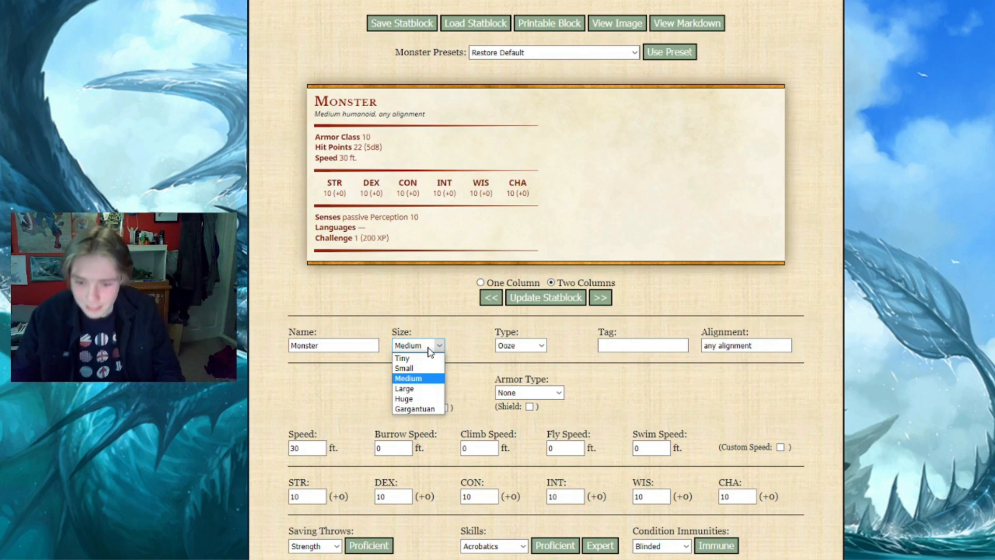
click(233, 2)
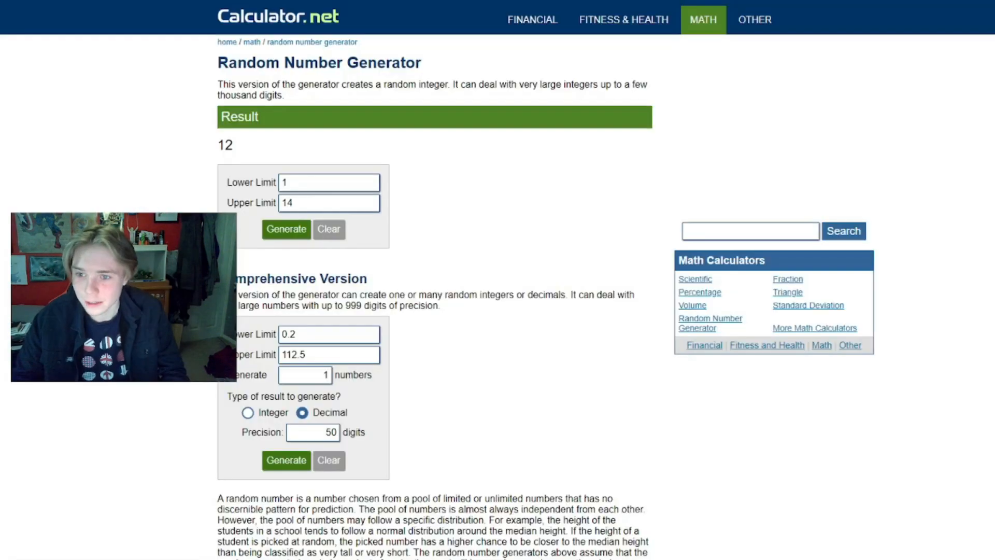
click(301, 202)
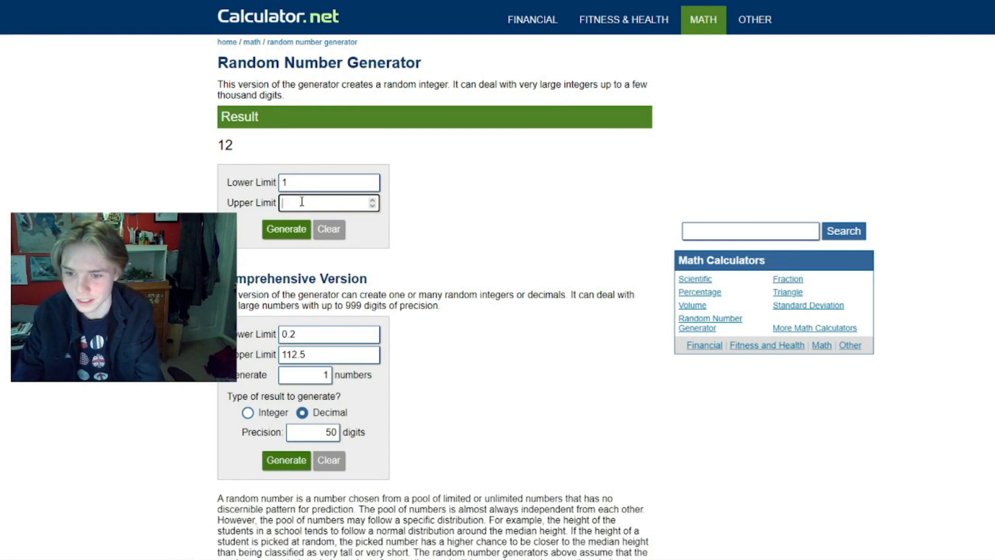
text(6)
click(278, 231)
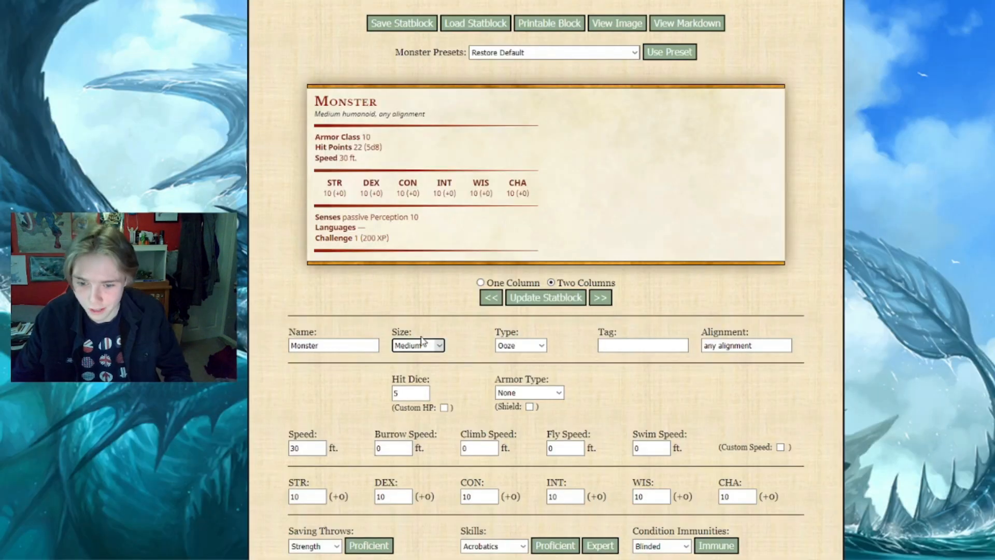
click(422, 345)
click(418, 388)
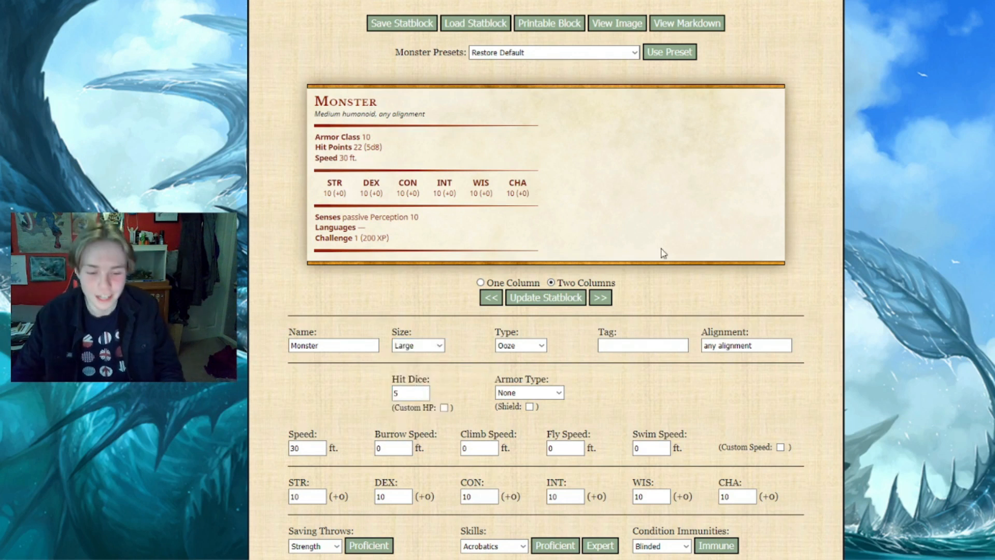
Leave the monster's tag empty and clear the default text from its alignment
click(624, 345)
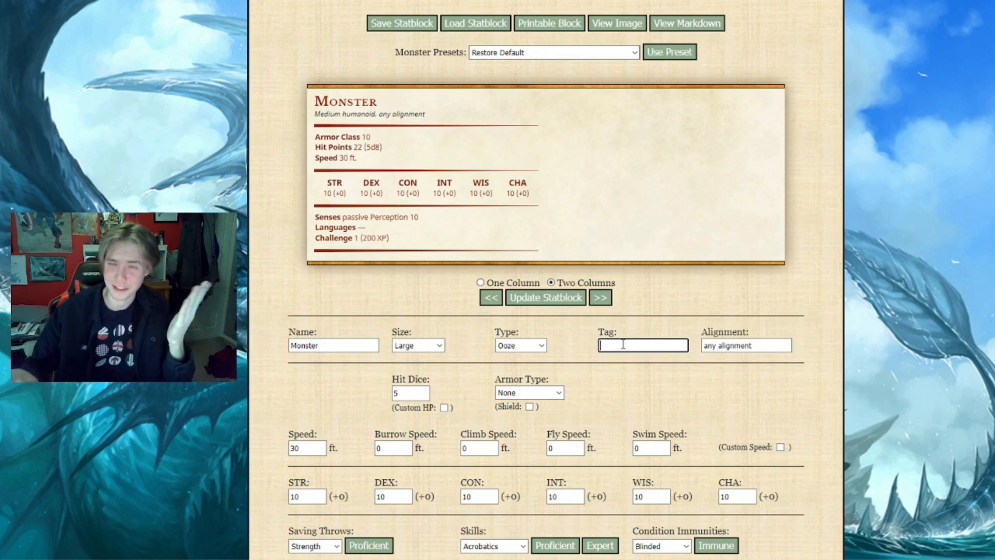
drag(754, 351, 706, 351)
key(BackSpace)
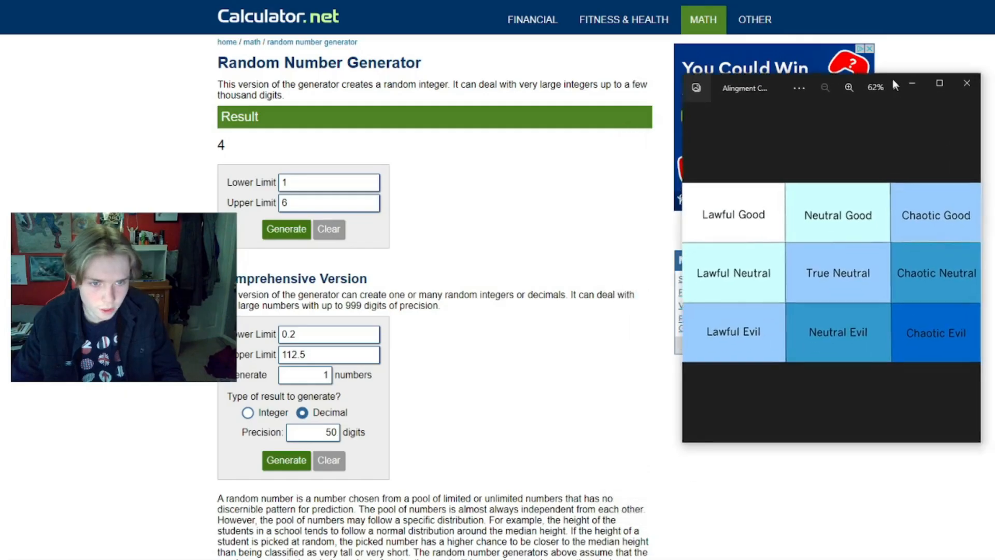
Generate a random number from 1 to 9 in the Random Number Generator and look it up in the alignment chart image
drag(893, 83, 884, 60)
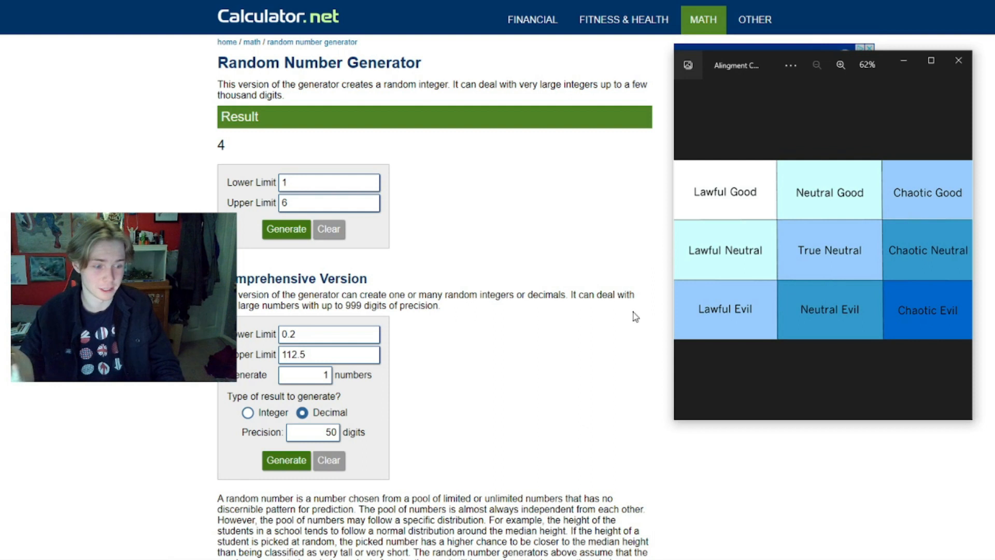
click(292, 199)
key(BackSpace)
text(9)
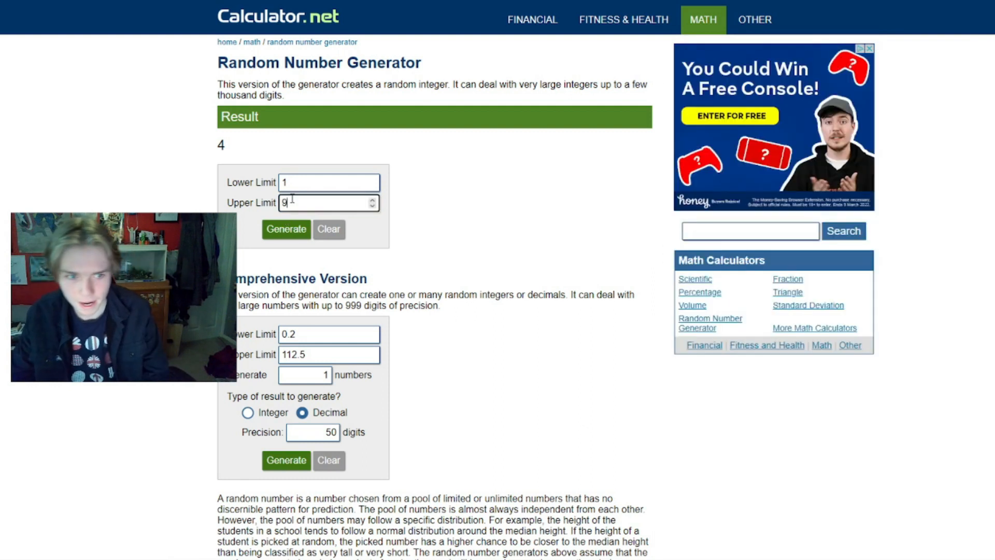
click(293, 238)
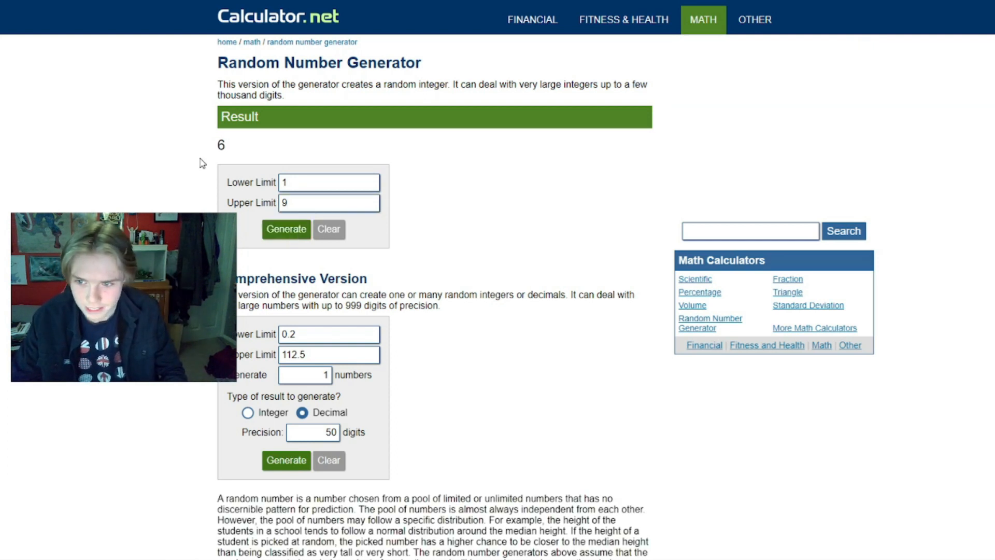
click(459, 558)
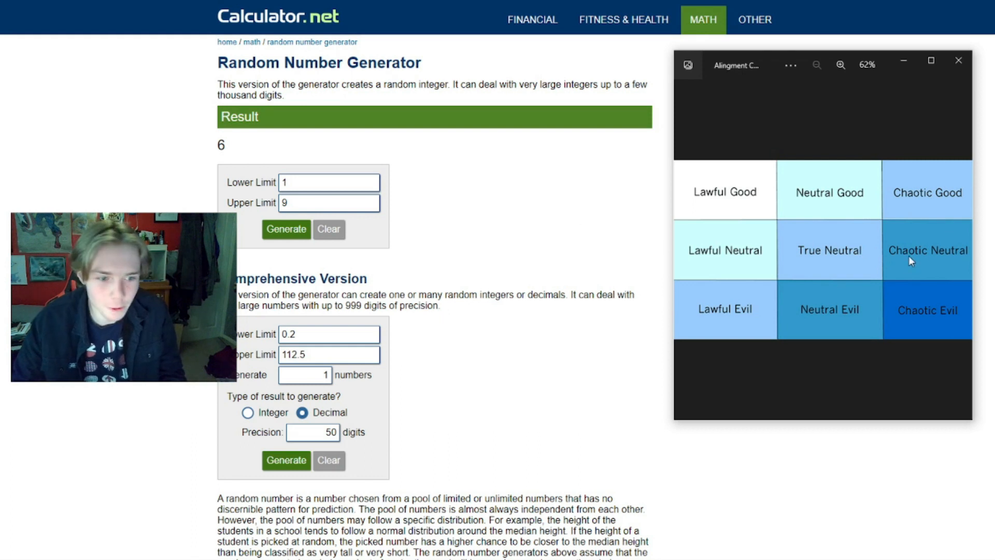
Return to the statblock form and set the monster's alignment to Chaotic Neutral
click(285, 1)
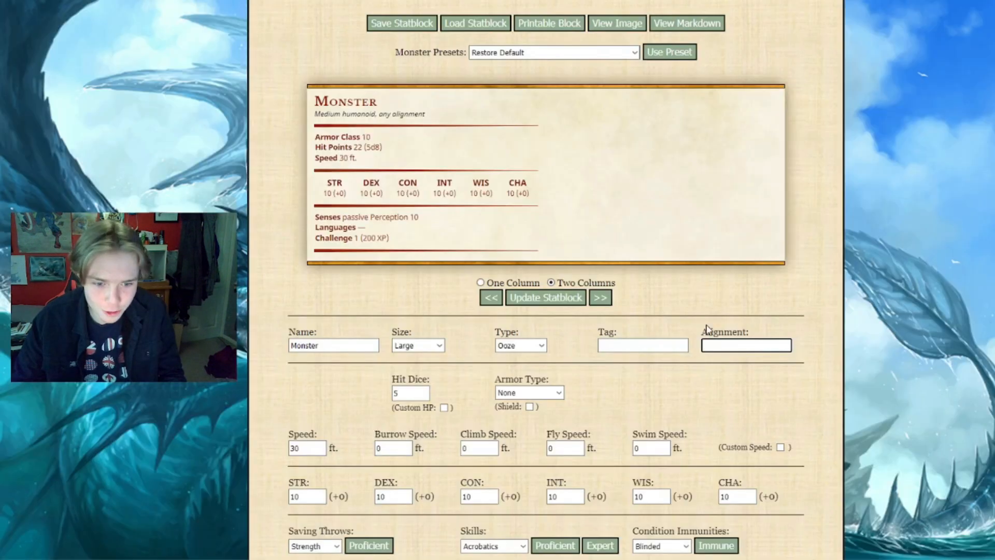
text(Chao)
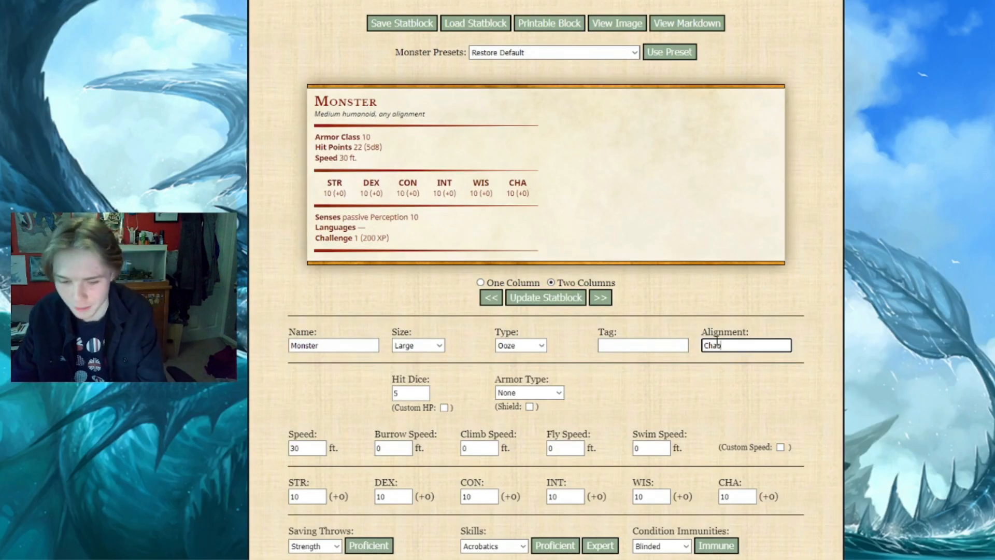
text(tic Neutral)
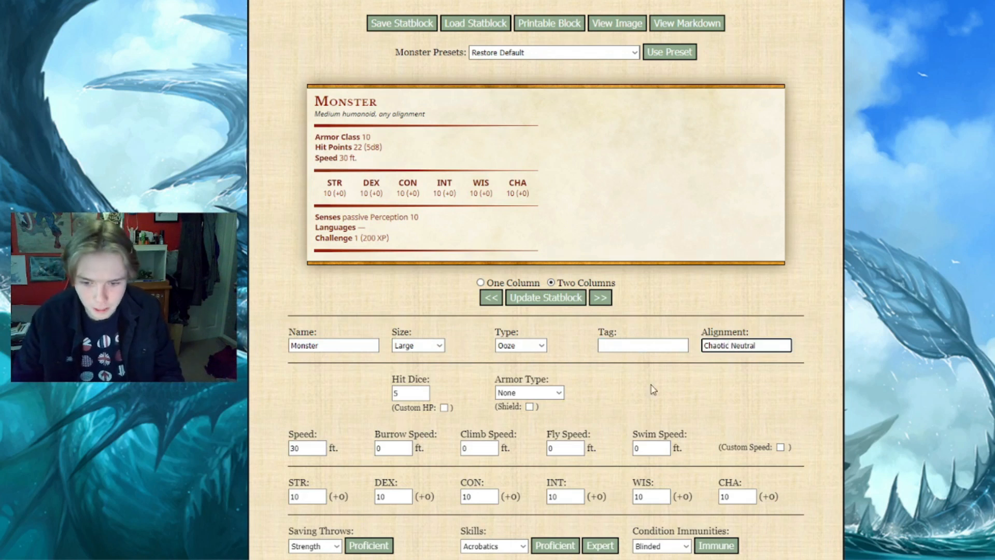
click(688, 390)
Draw a random number from 1 to 15 in the Random Number Generator and set the monster's hit dice to 6
scroll(662, 390, down, 2)
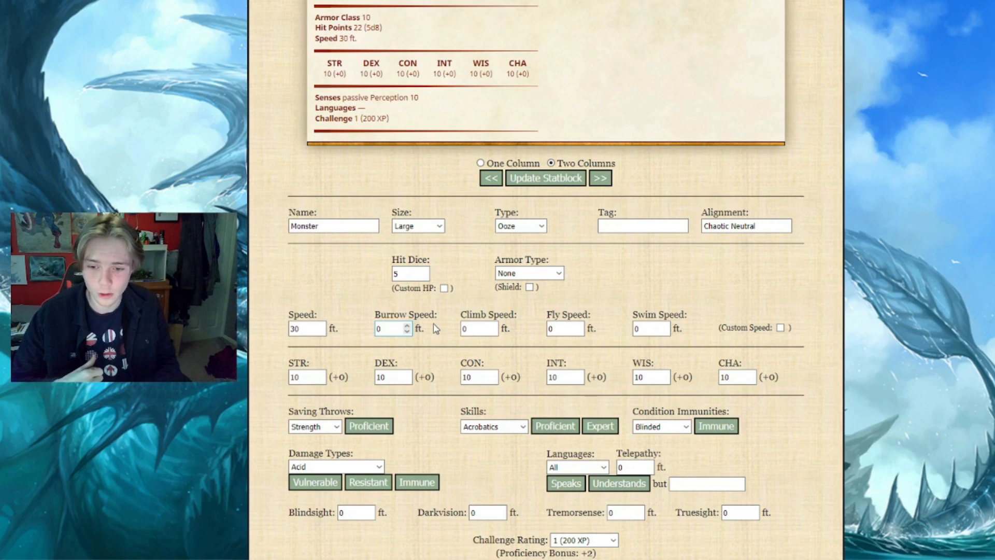
click(403, 273)
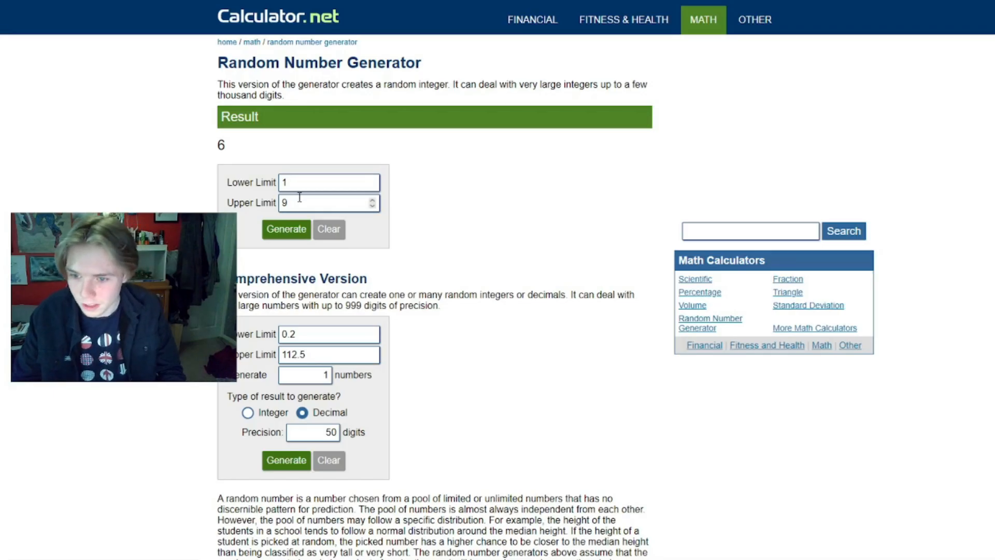
click(299, 198)
key(BackSpace)
text(15)
click(288, 227)
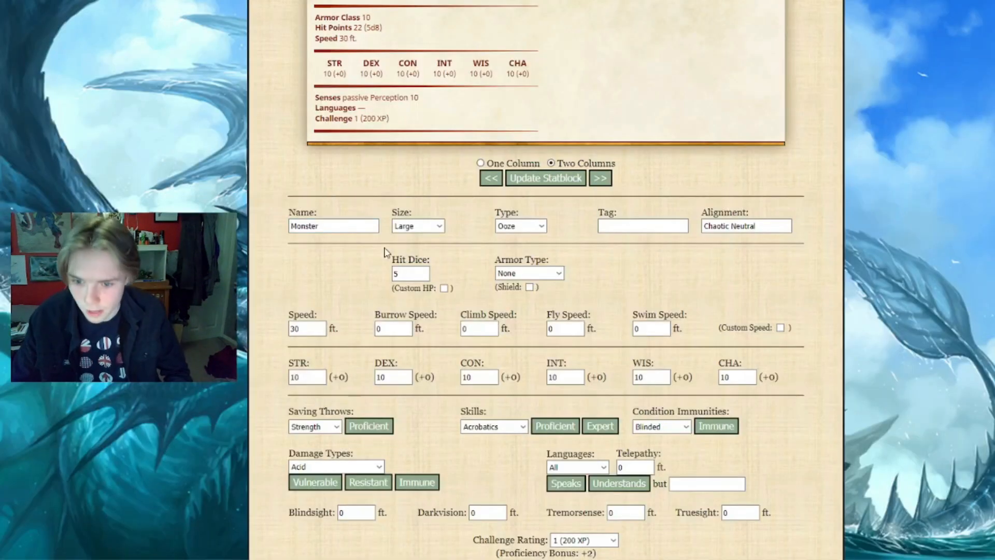
click(403, 274)
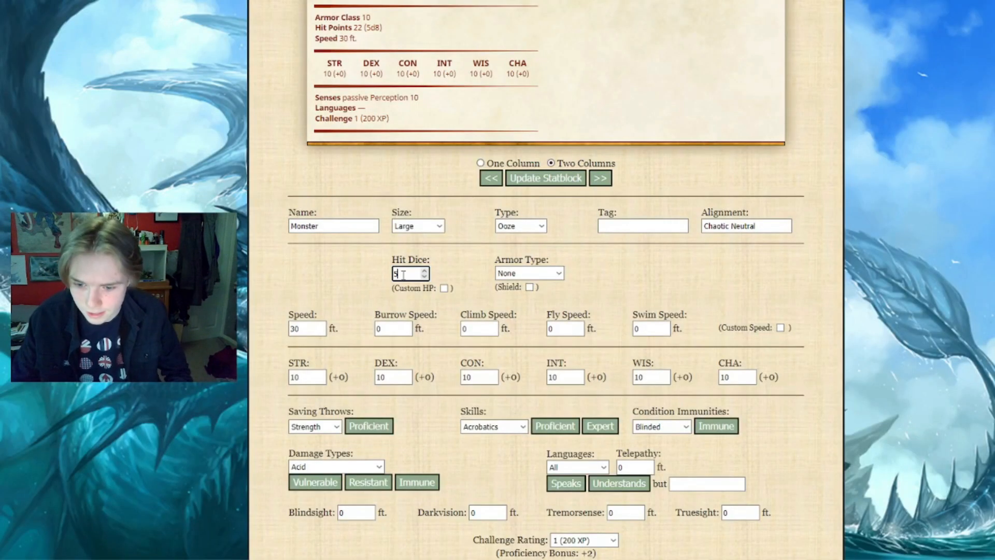
key(BackSpace)
text(6)
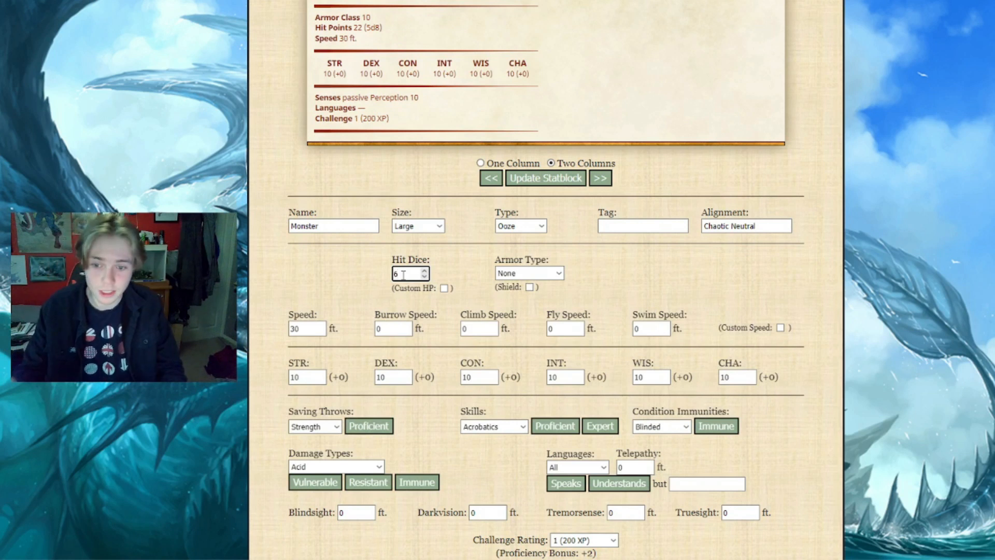
Update the statblock preview and check its size, type and alignment line and its hit points
scroll(444, 266, up, 1)
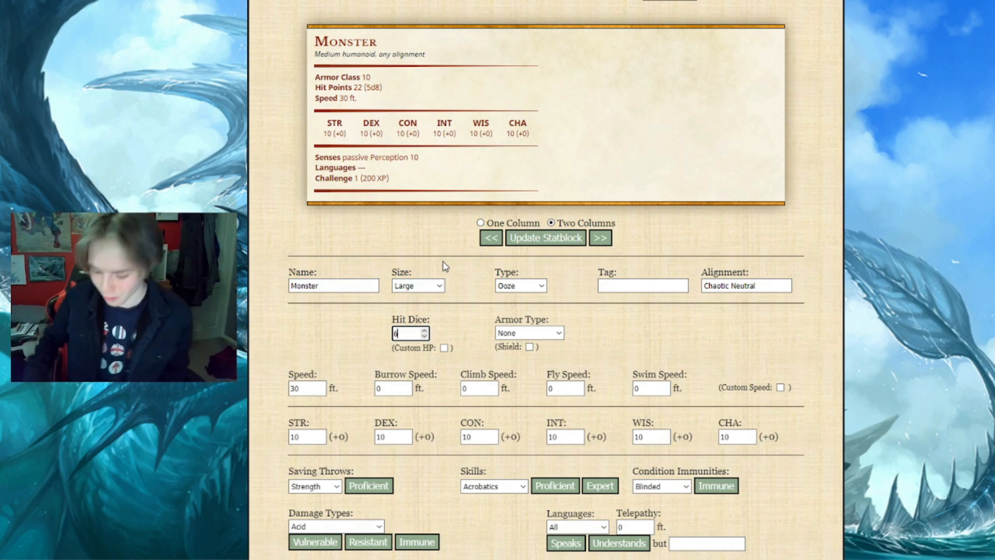
click(473, 298)
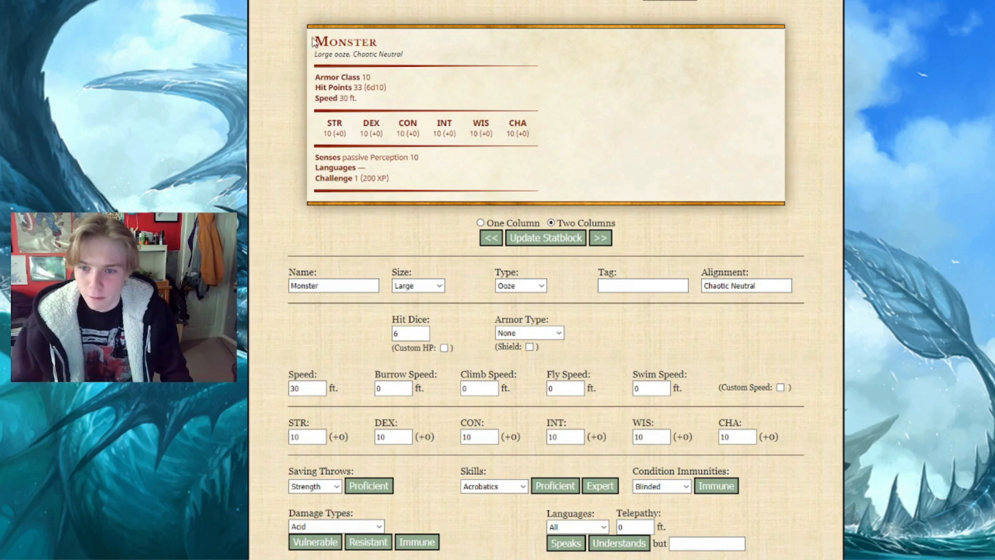
drag(314, 55, 403, 57)
drag(355, 87, 394, 92)
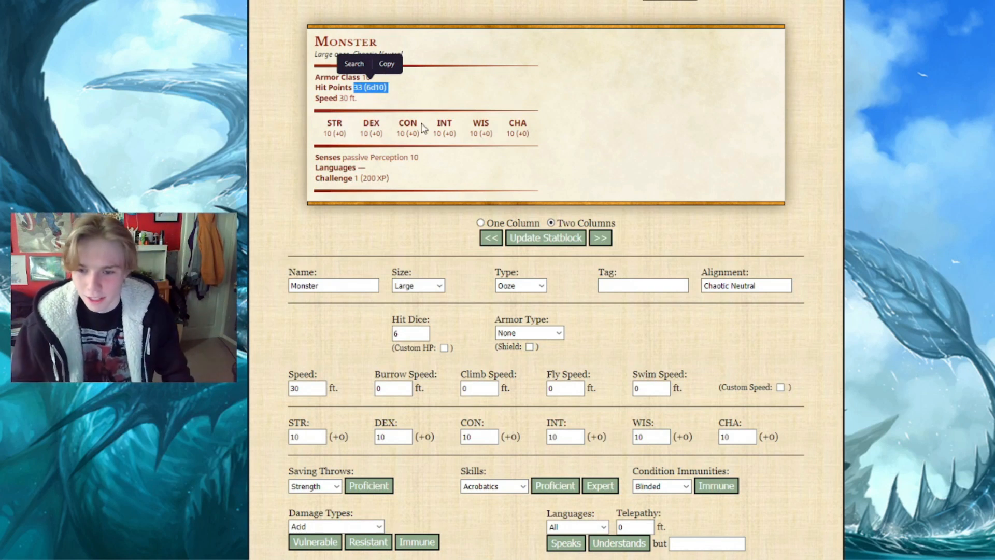
click(437, 166)
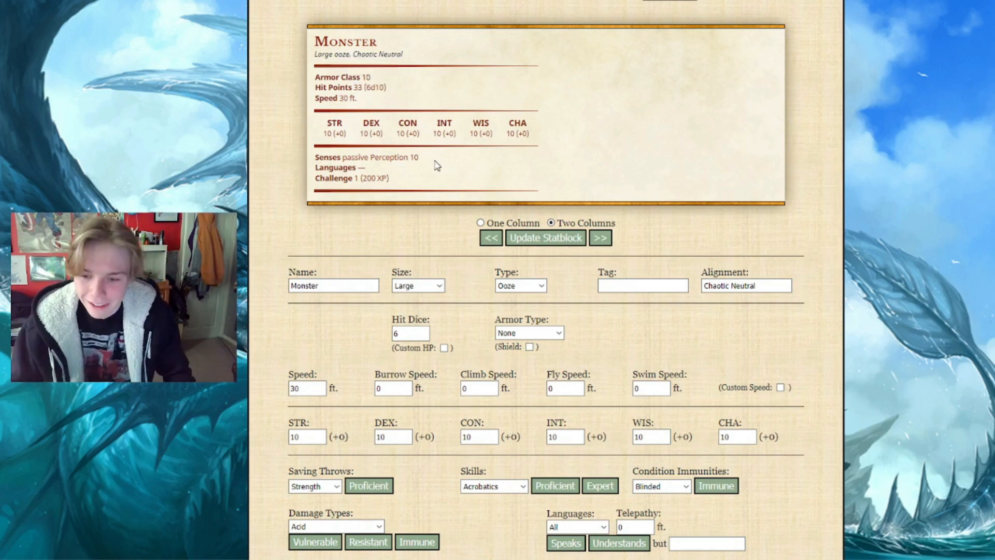
Generate a random number from 1 to 12 in the Random Number Generator for the monster's speed
scroll(437, 166, down, 3)
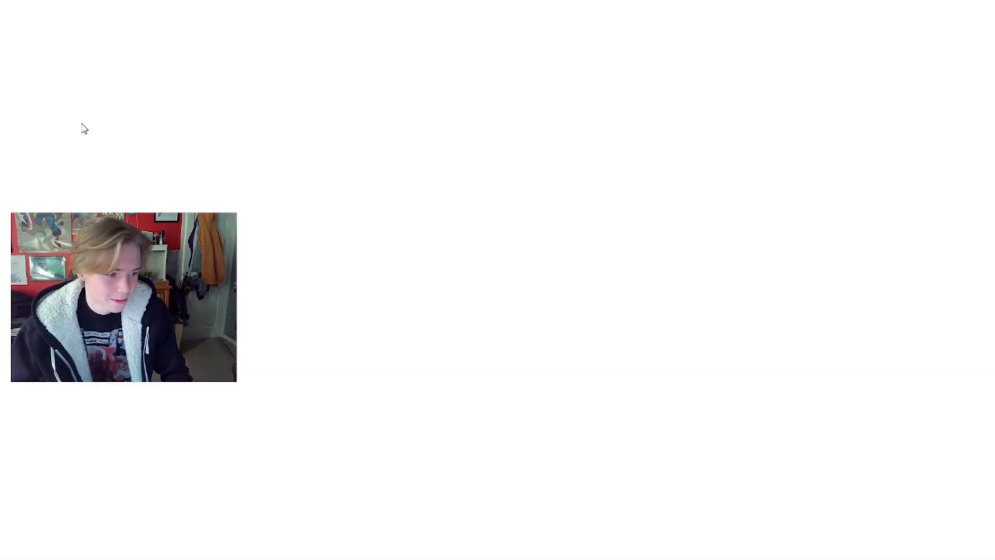
click(304, 201)
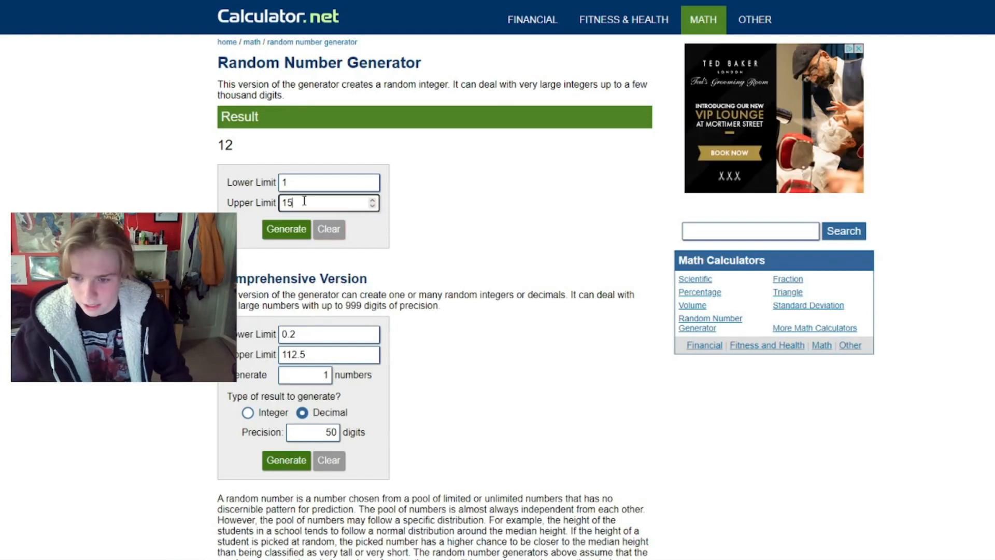
key(BackSpace)
text(2)
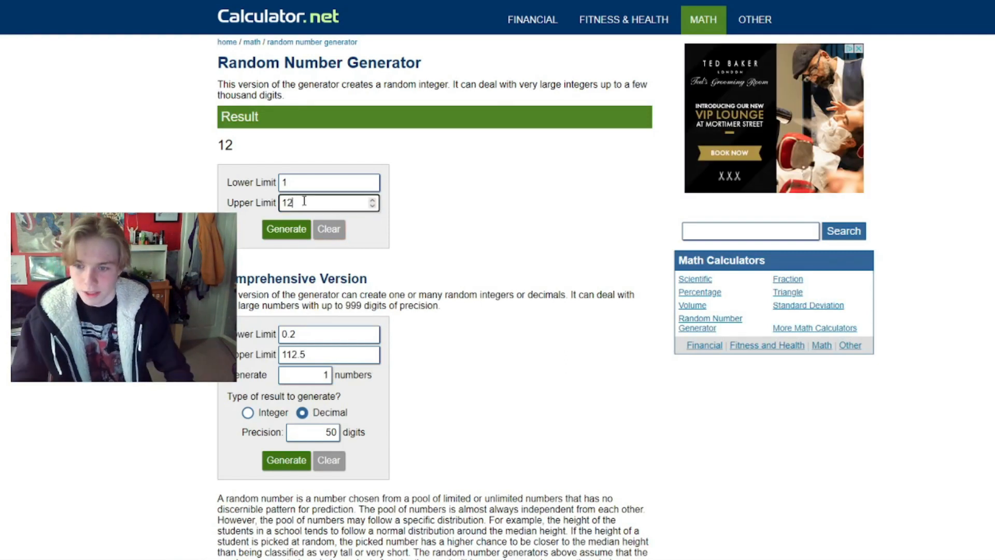
click(294, 230)
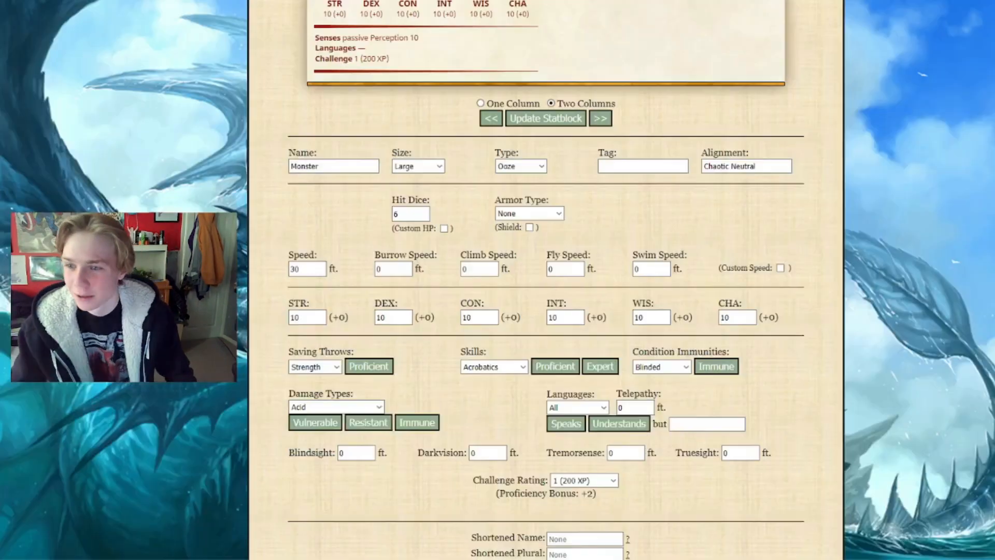
Return to the statblock form and set the monster's walking speed to 55 ft
scroll(396, 197, up, 3)
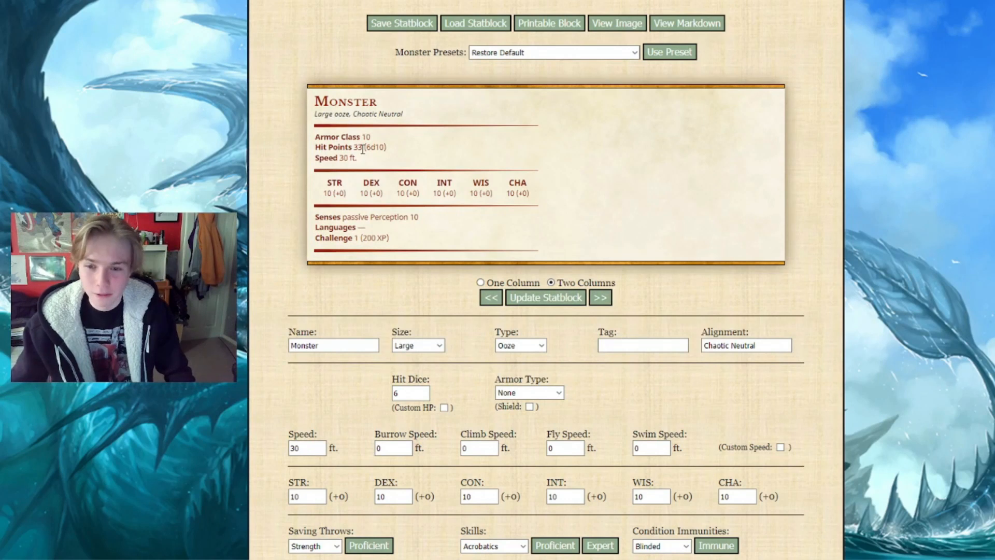
scroll(348, 295, down, 3)
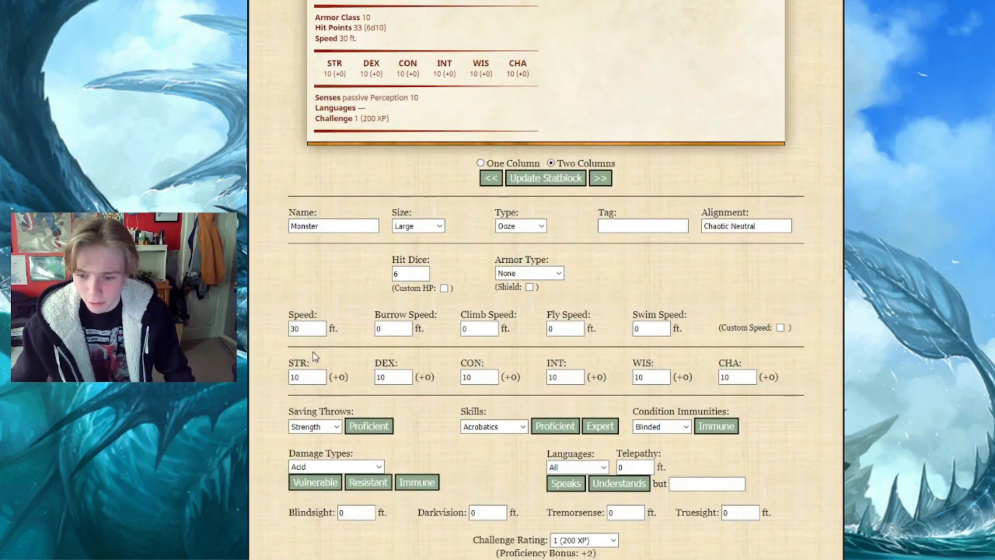
drag(308, 329, 289, 328)
text(55)
click(334, 290)
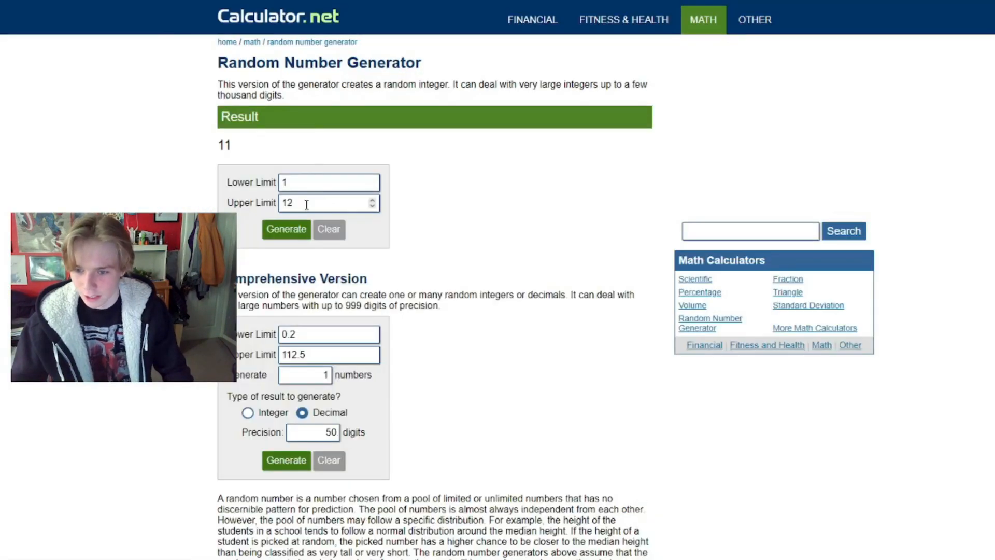
Generate a random number from 1 to 5 in the Random Number Generator
drag(293, 204, 282, 203)
text(5)
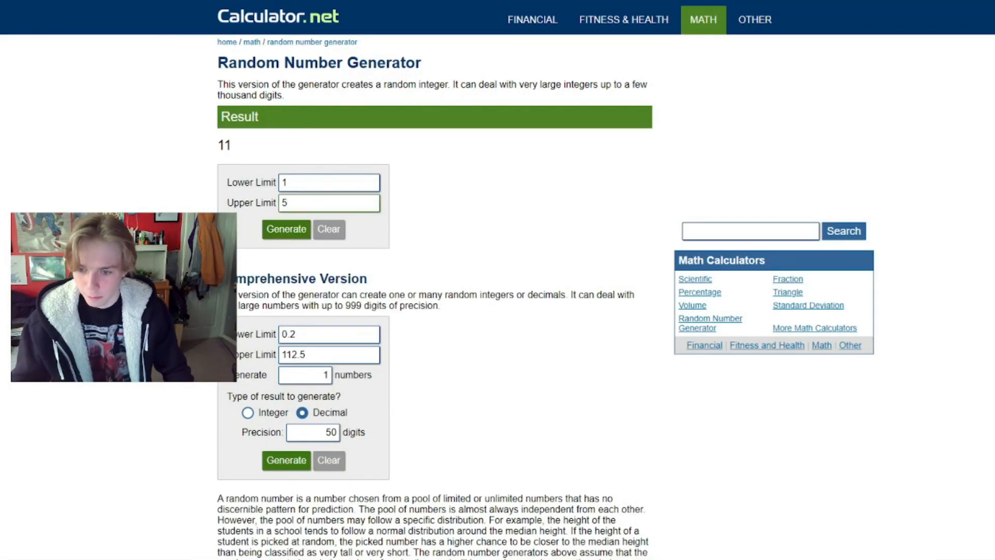
click(287, 228)
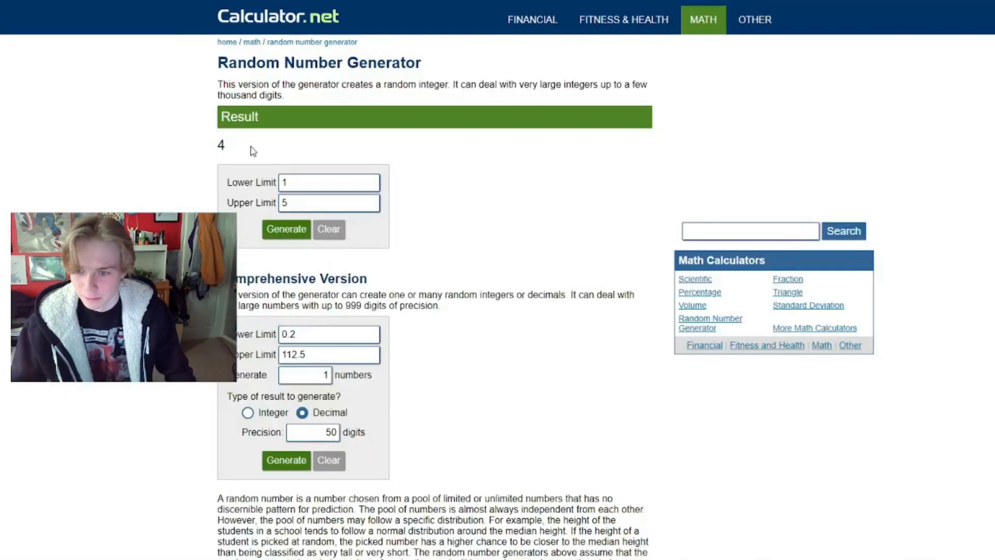
Generate random numbers from 1 to 4 to pick which extra movement types the monster gets
click(311, 202)
key(BackSpace)
text(4)
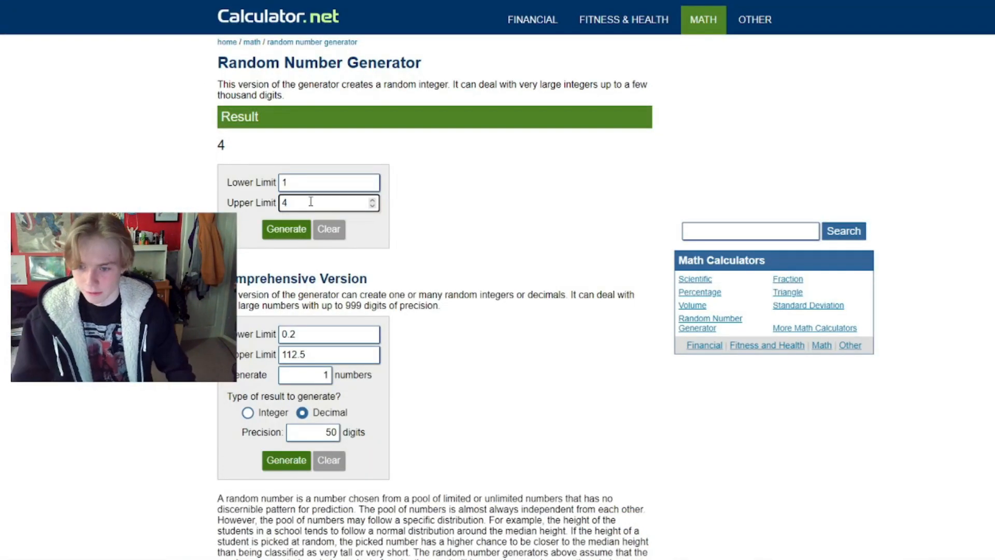
click(293, 226)
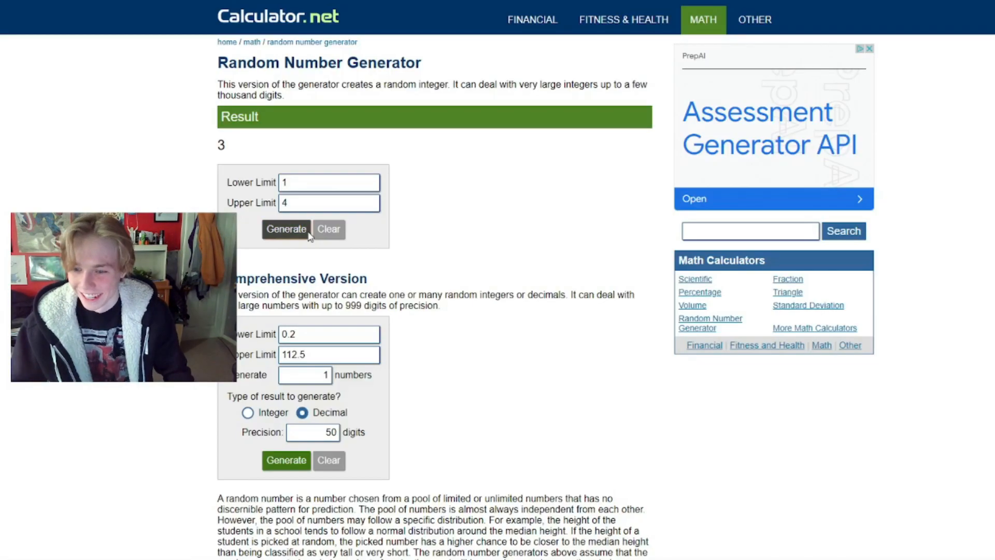
click(309, 234)
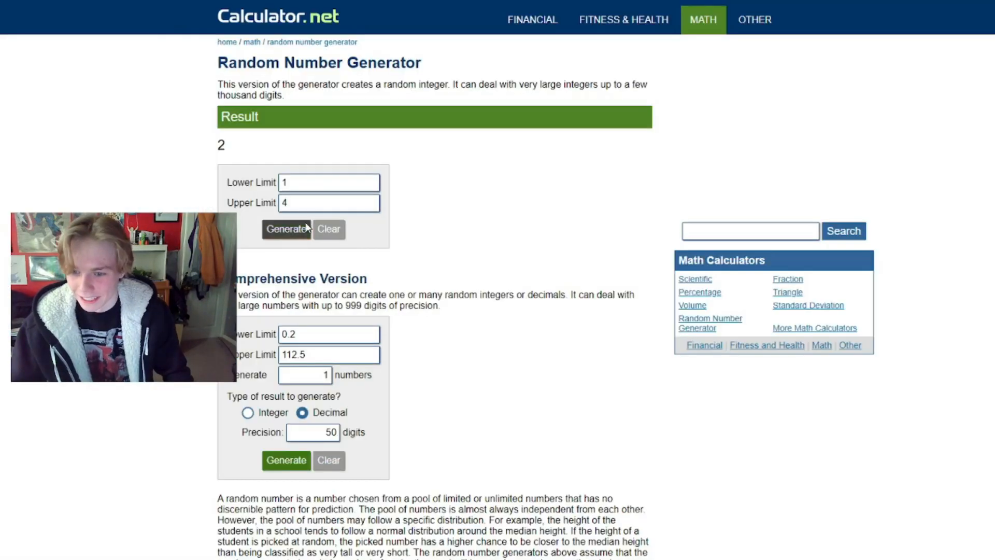
click(269, 232)
click(270, 232)
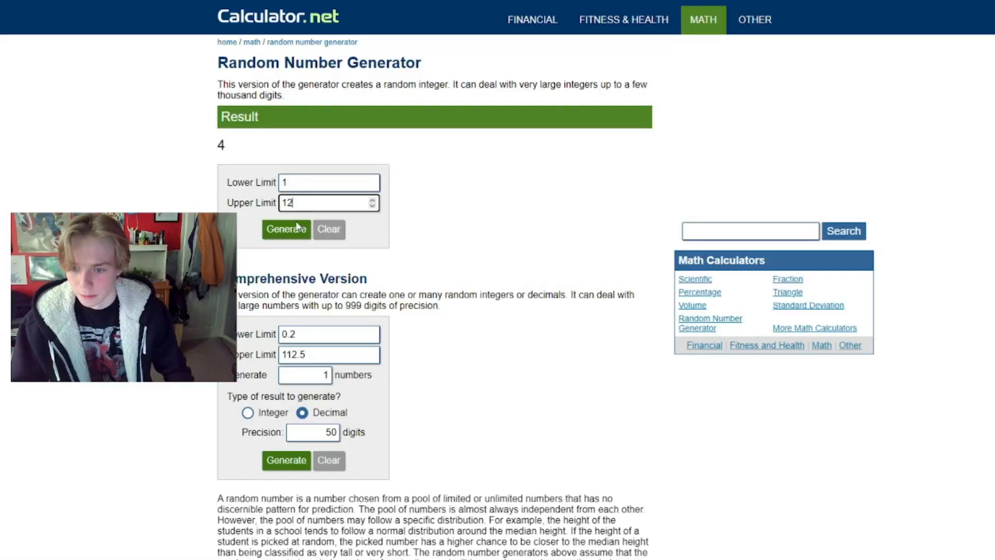
Draw more random numbers and set the climb speed to 50 ft, fly speed to 40 ft and swim speed to 60 ft
click(295, 229)
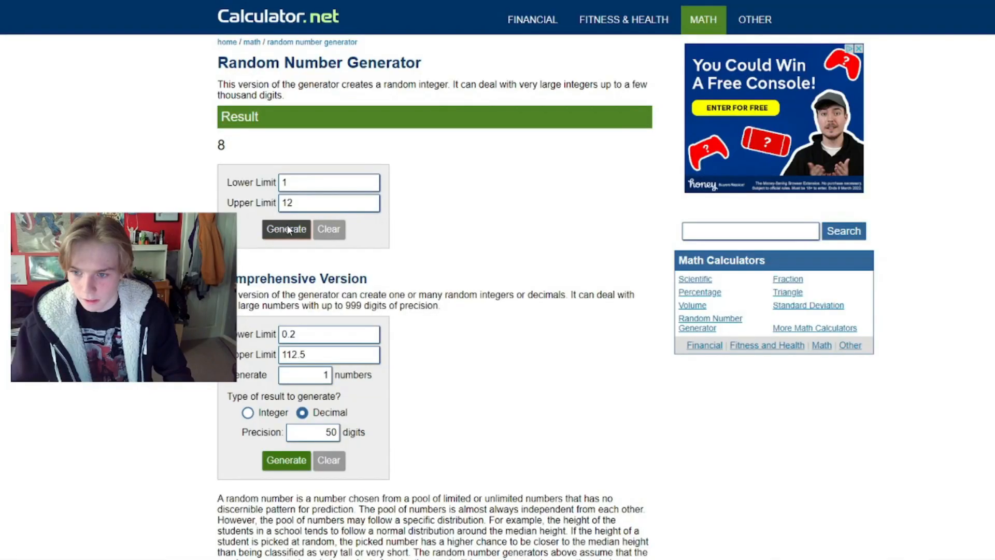
click(289, 229)
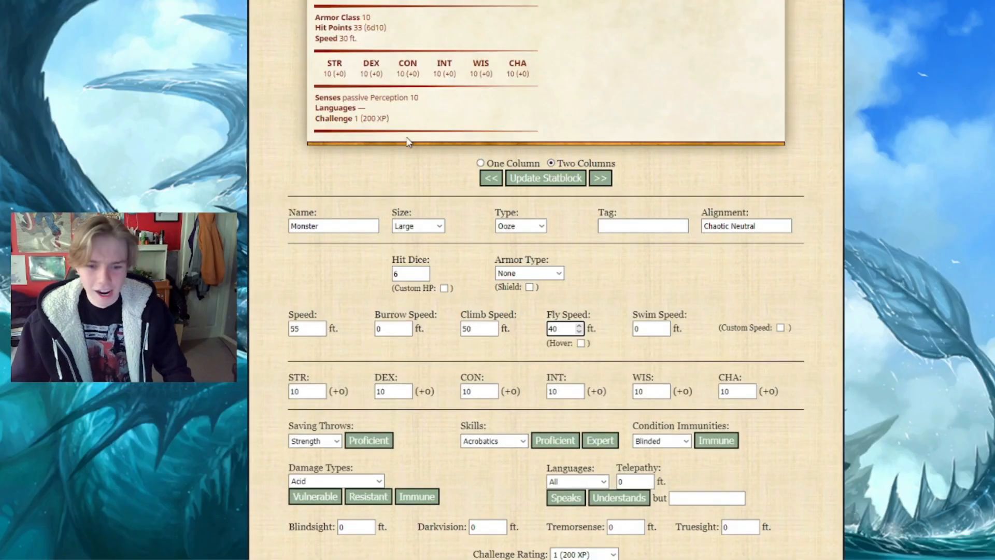
click(650, 328)
key(BackSpace)
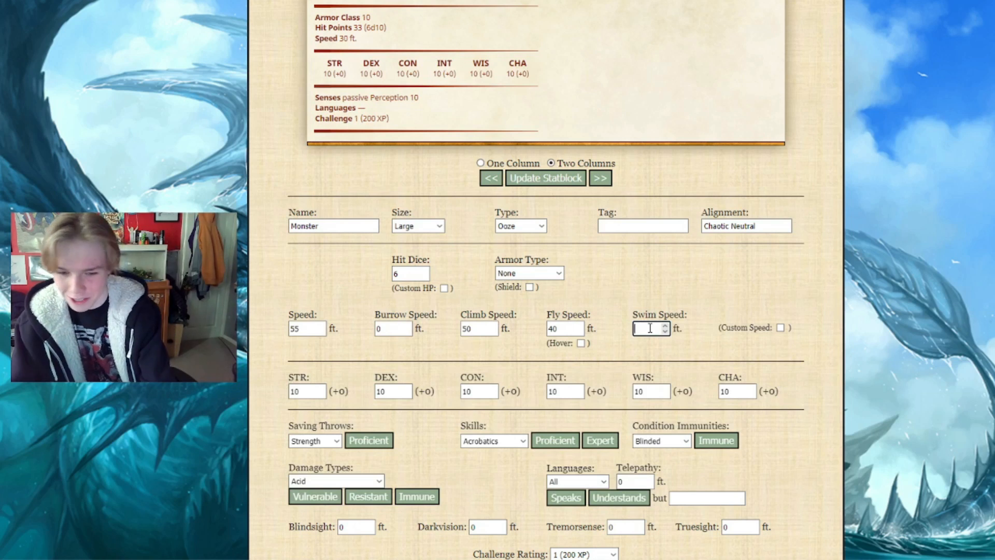
text(60)
click(645, 307)
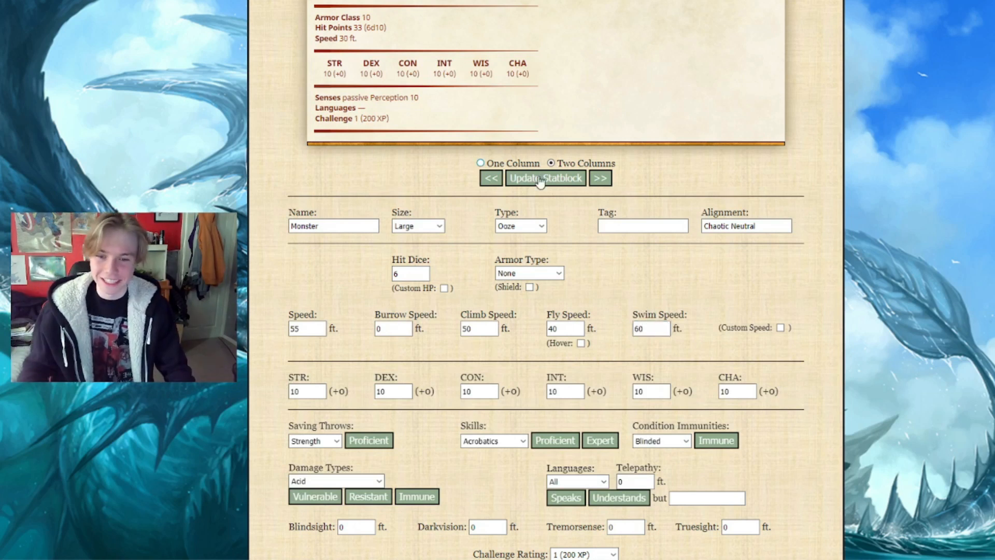
Update the statblock preview with the new speeds and check the speed line
scroll(605, 267, up, 3)
click(569, 362)
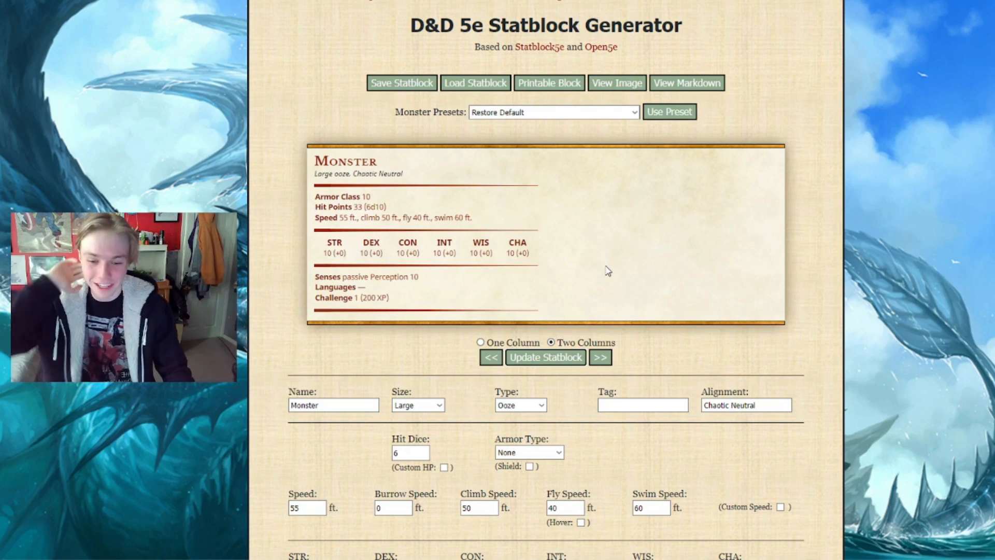
scroll(607, 270, down, 6)
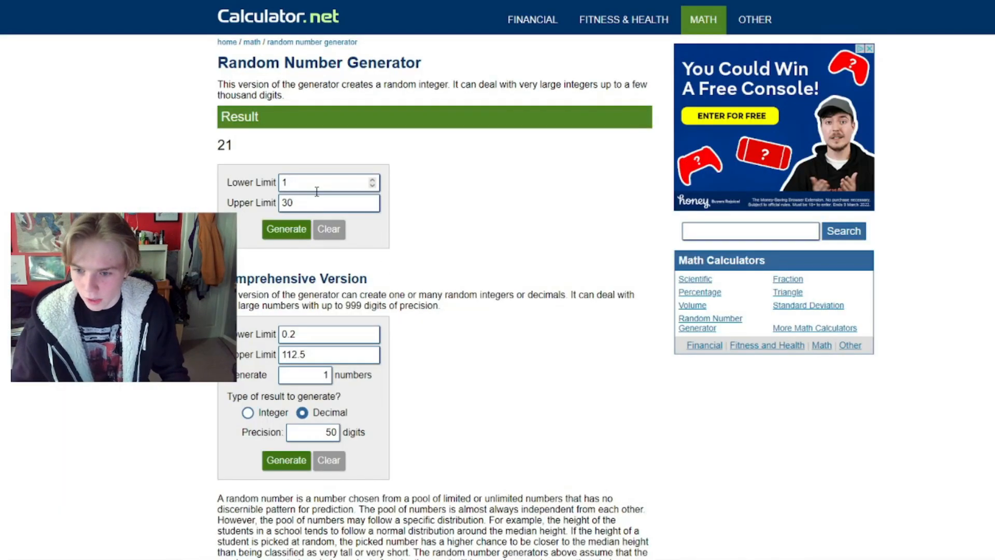
Draw a random number from 1 to 12 in the Random Number Generator and set the monster's Strength score to 6
click(317, 202)
key(BackSpace)
key(BackSpace)
text(12)
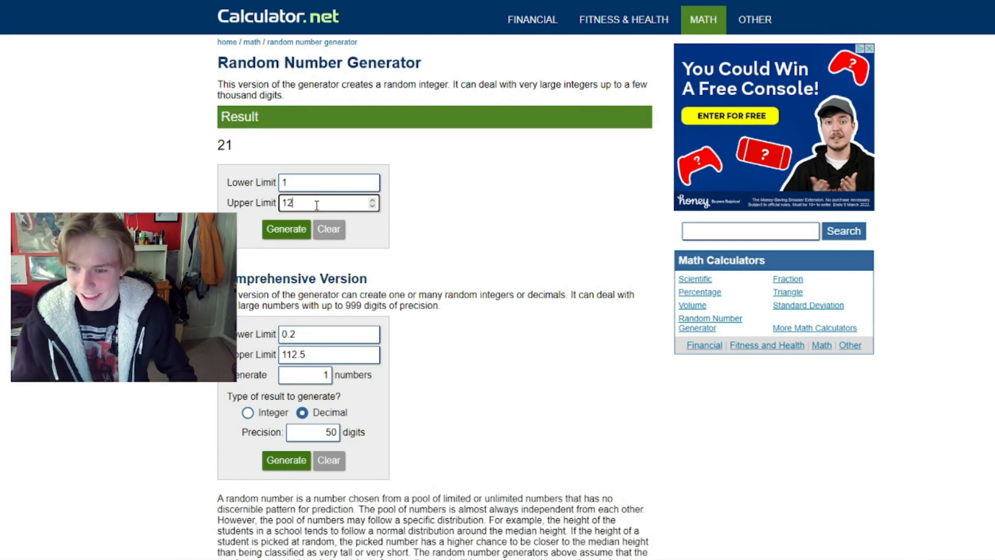
click(286, 228)
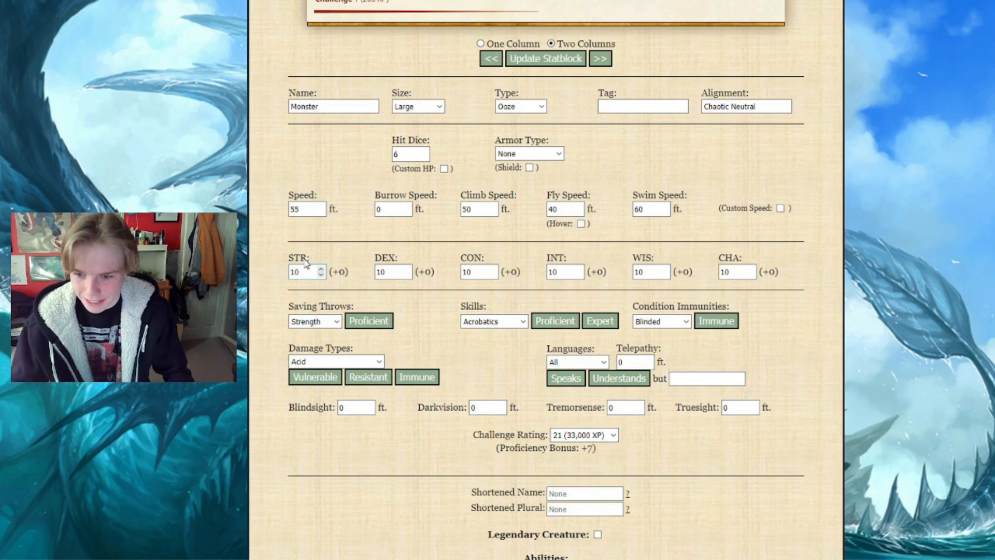
double_click(304, 270)
text(3)
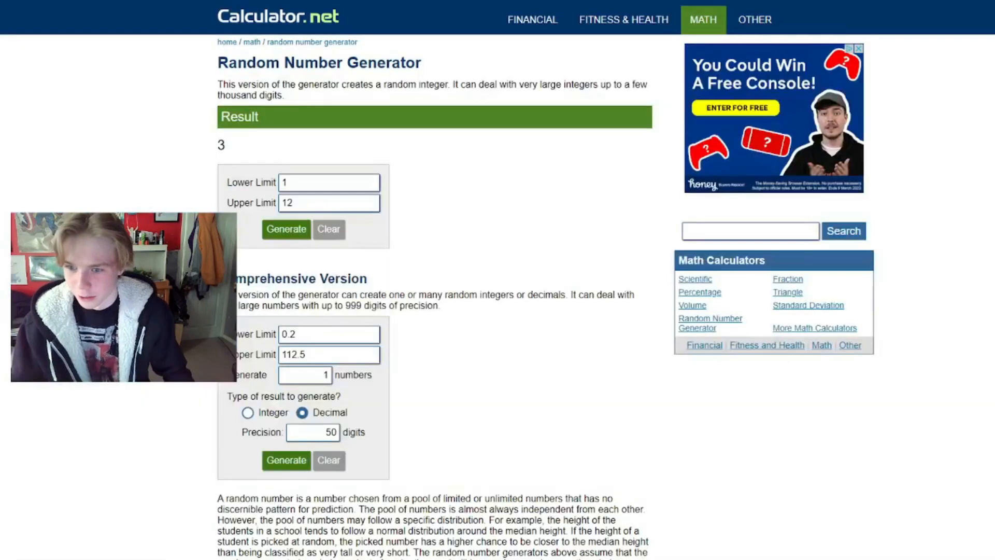
Draw random numbers from 1 to 12 for Dexterity and Constitution, and set the Constitution score to 12
click(289, 228)
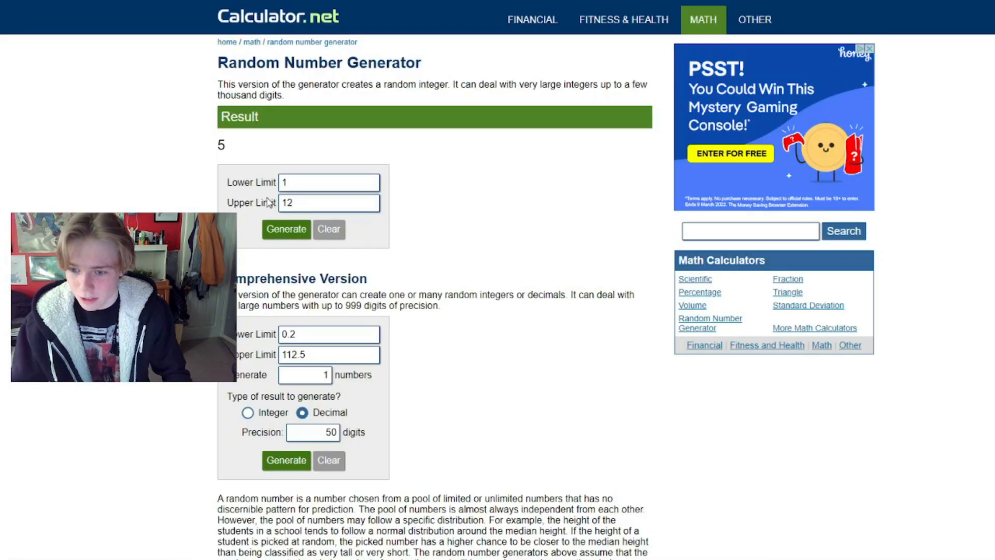
click(288, 228)
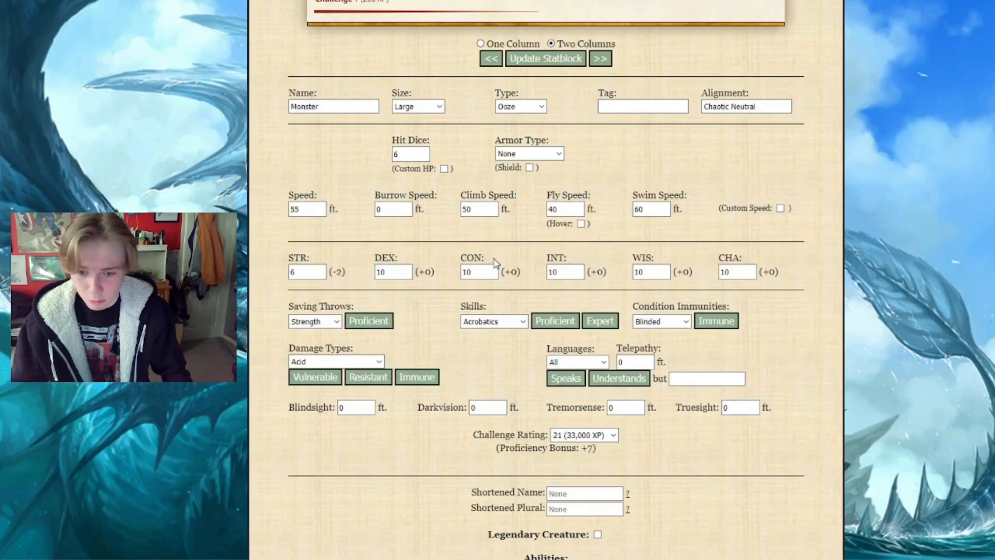
click(472, 271)
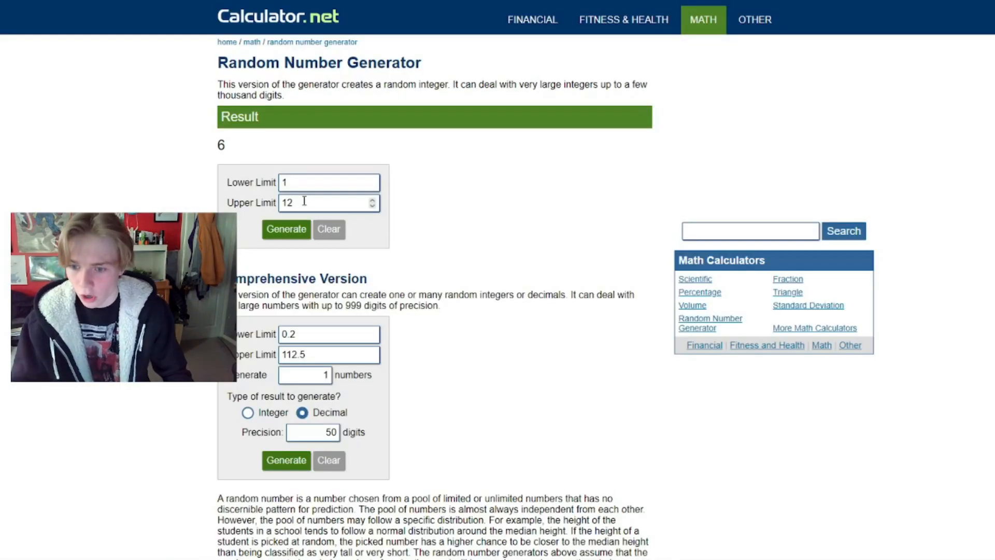
click(287, 228)
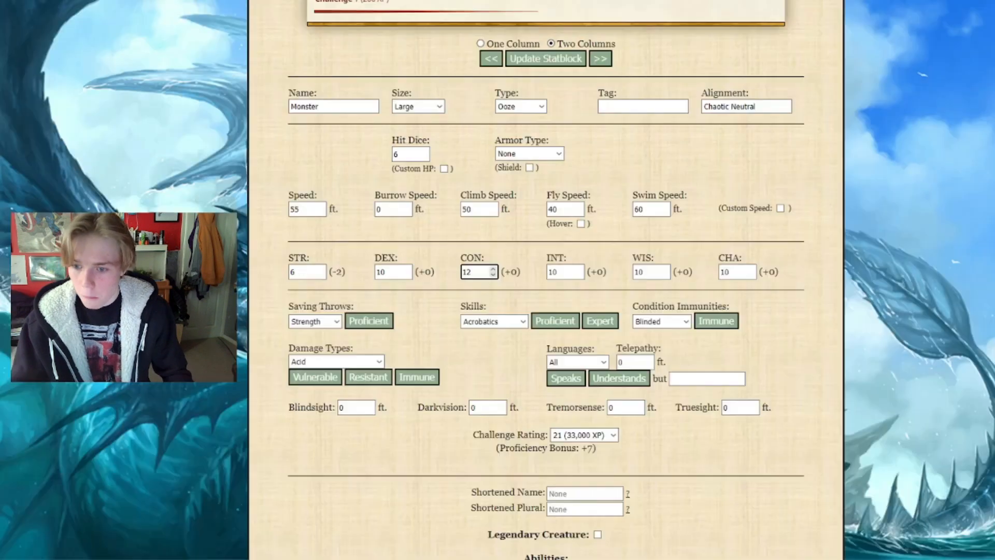
key(Tab)
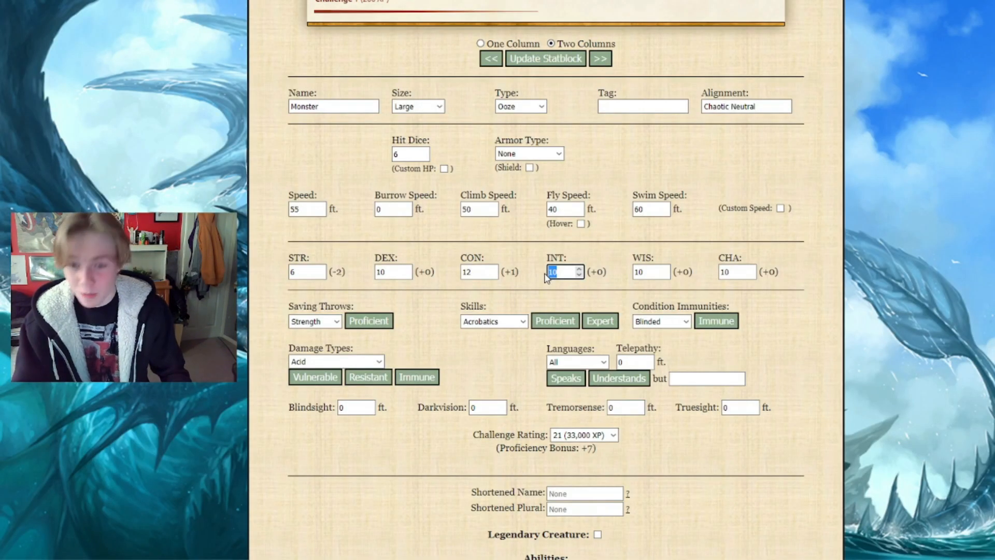
Check the random number drawn for Intelligence and set the monster's Intelligence score to 2
click(463, 175)
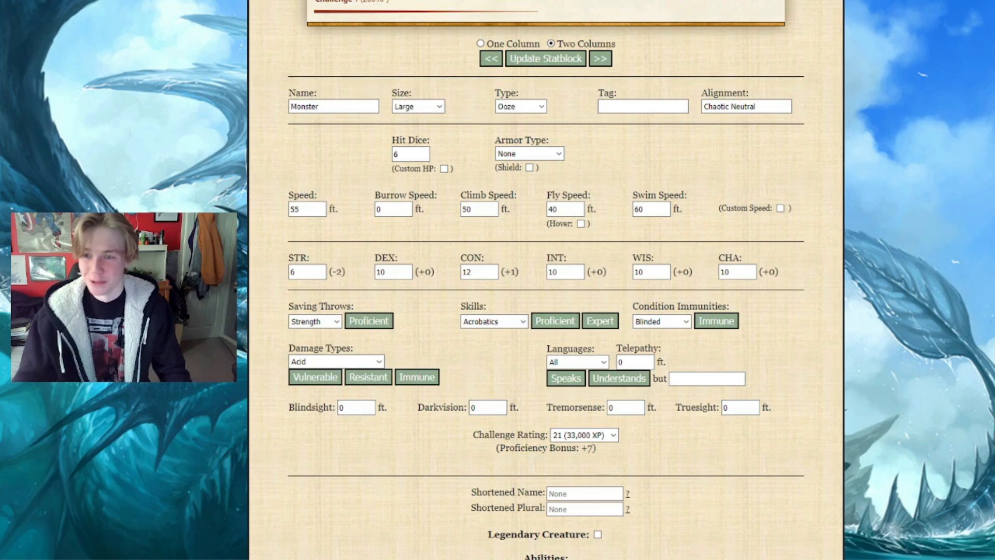
click(564, 268)
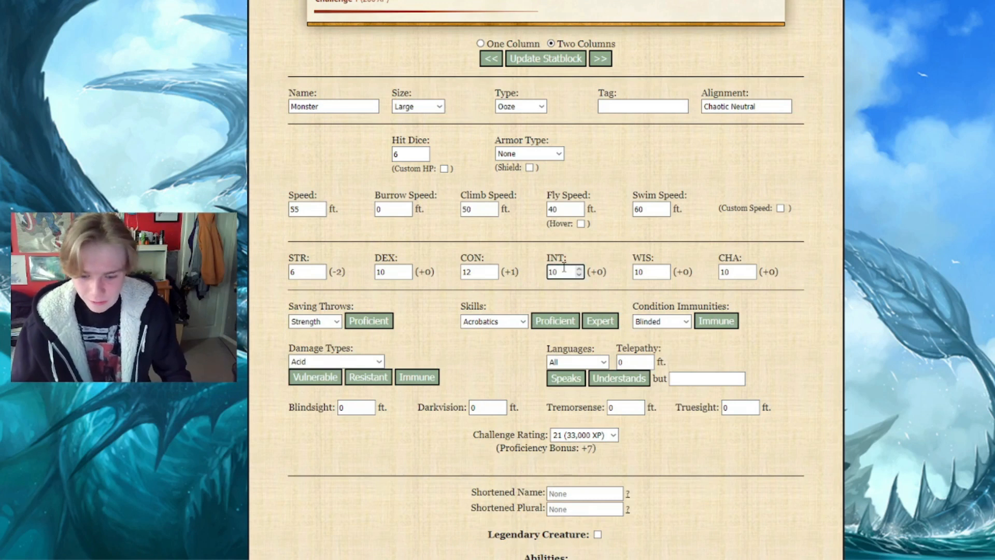
key(BackSpace)
key(BackSpace)
text(2)
click(539, 261)
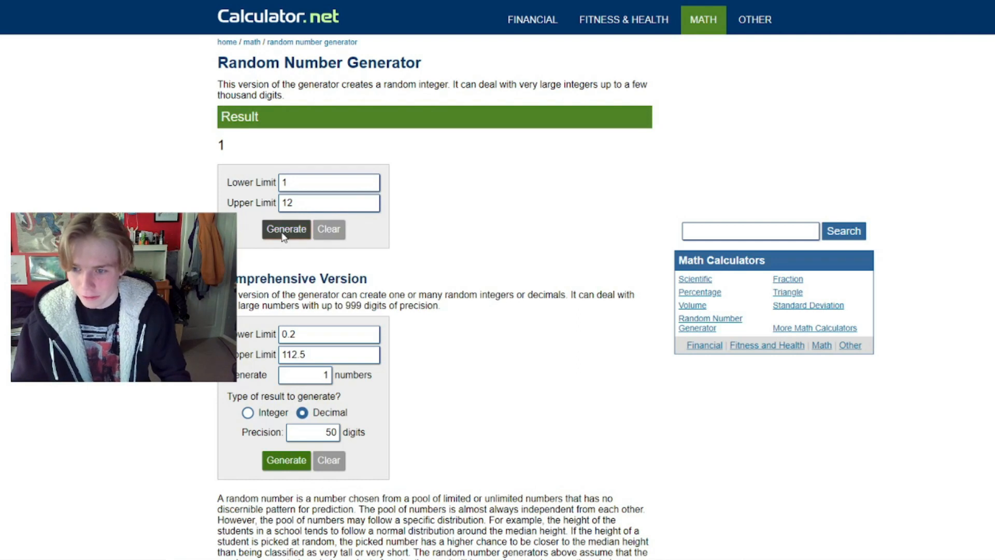
Draw another random number from 1 to 12 and set the monster's Wisdom score to 18
click(284, 232)
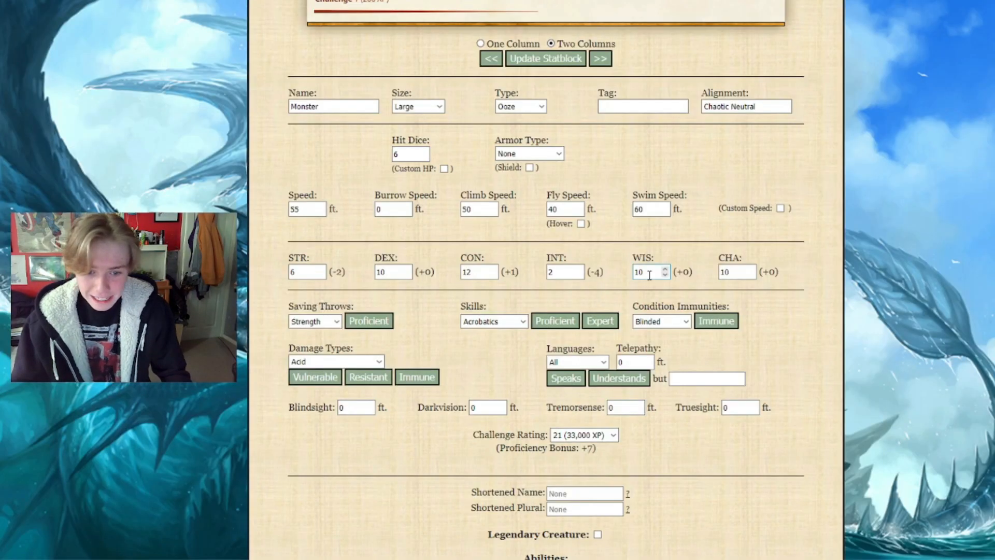
click(649, 274)
key(BackSpace)
text(8)
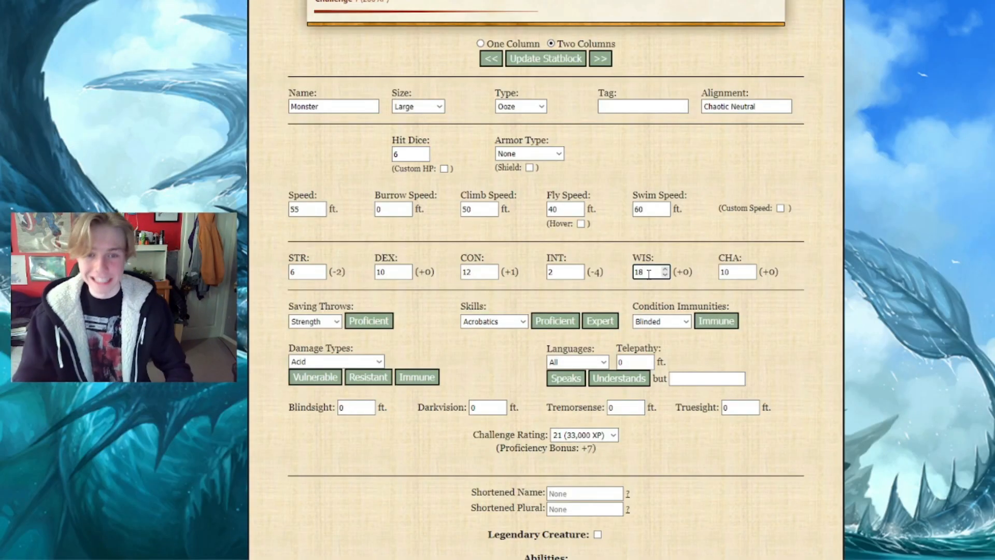
click(694, 246)
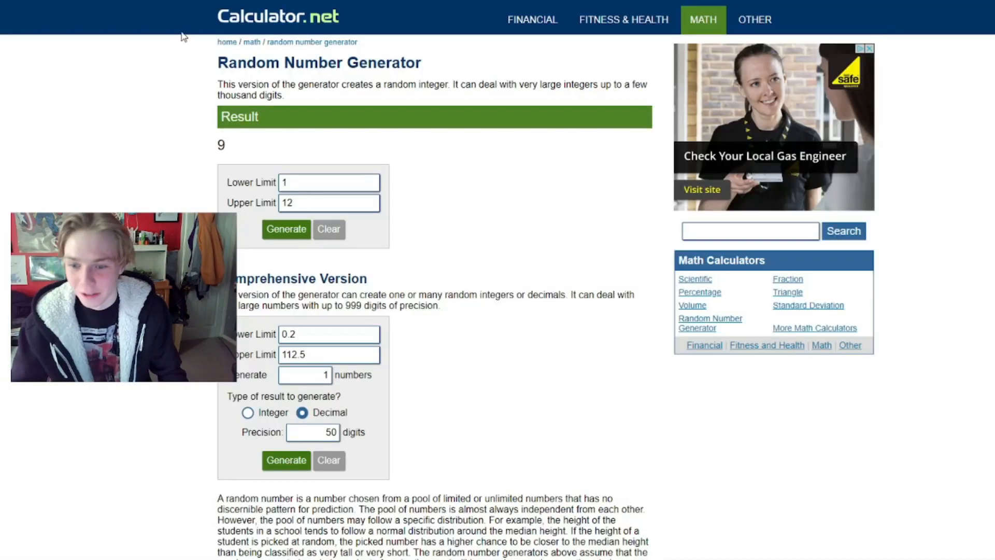
Draw another random number from 1 to 12 and set the monster's Charisma score to 24
click(269, 224)
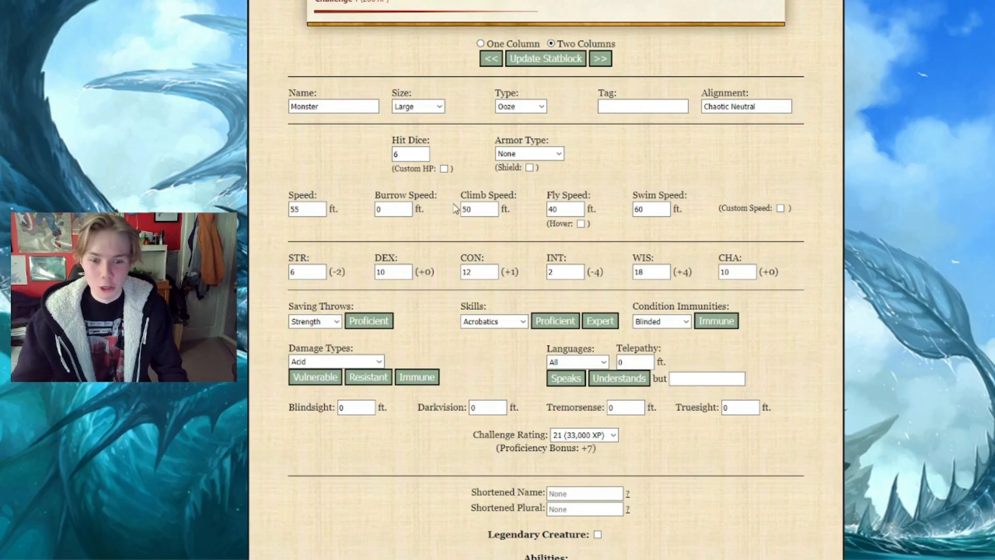
click(731, 272)
key(BackSpace)
key(BackSpace)
text(24)
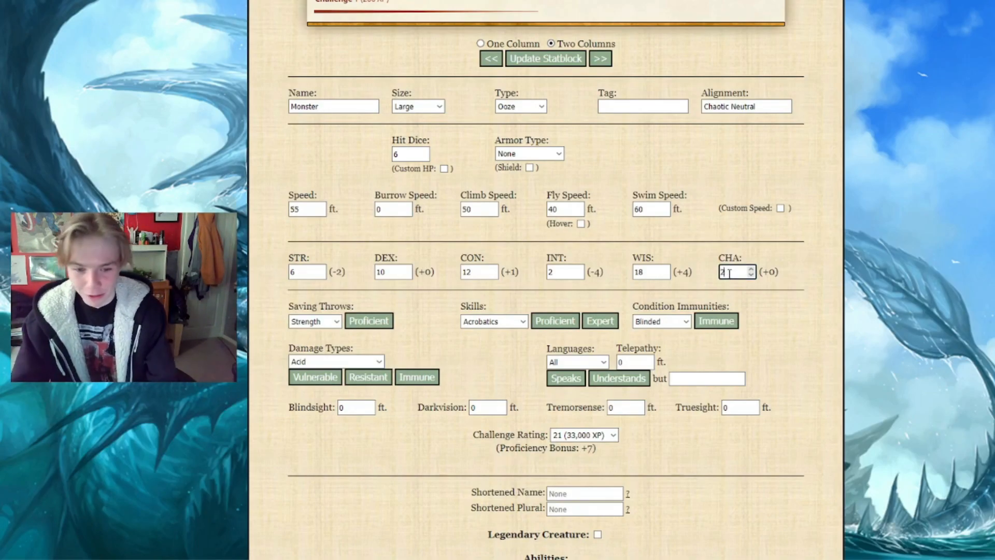
click(694, 269)
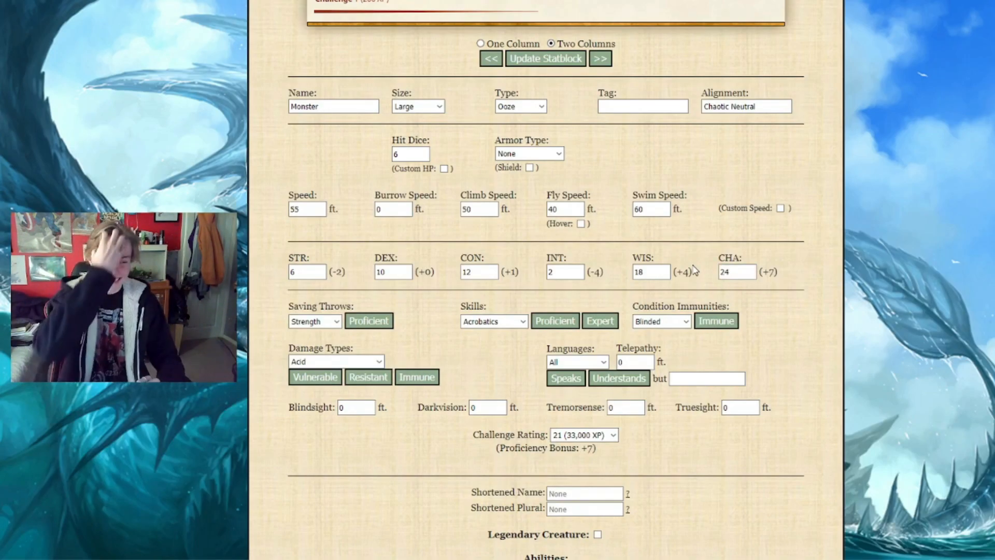
scroll(327, 207, down, 2)
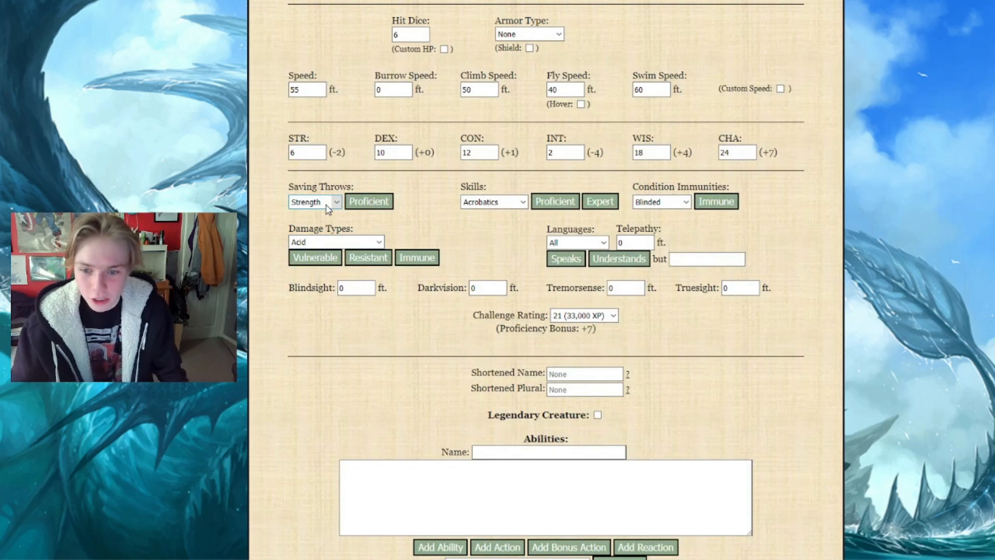
Make the monster proficient in Wisdom, Constitution and Charisma saving throws
click(328, 204)
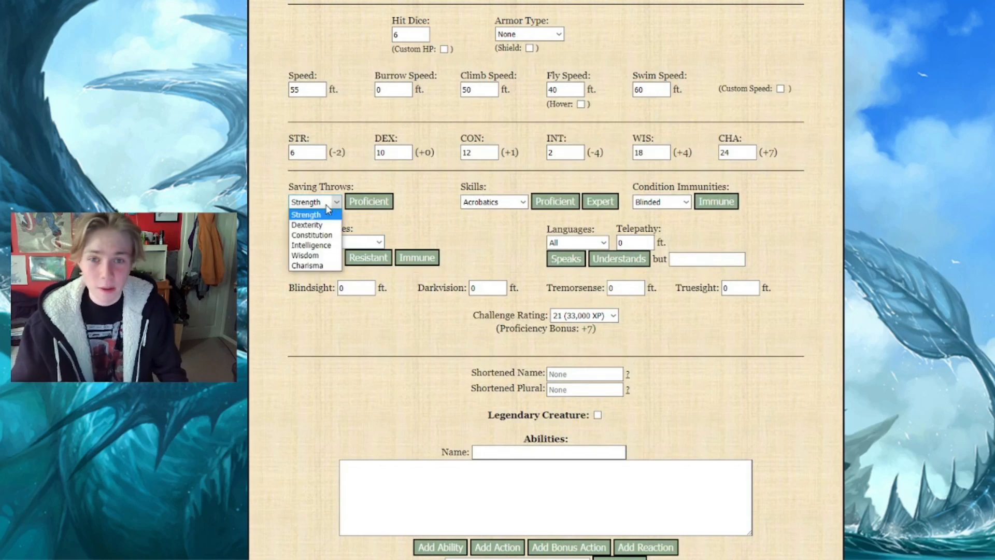
click(318, 256)
click(362, 201)
click(328, 202)
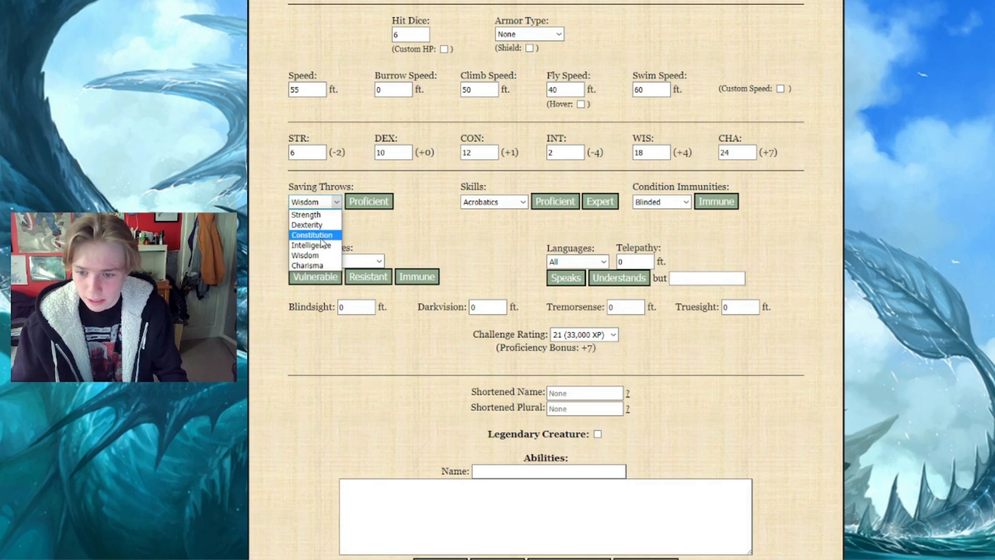
click(321, 238)
click(368, 202)
click(327, 202)
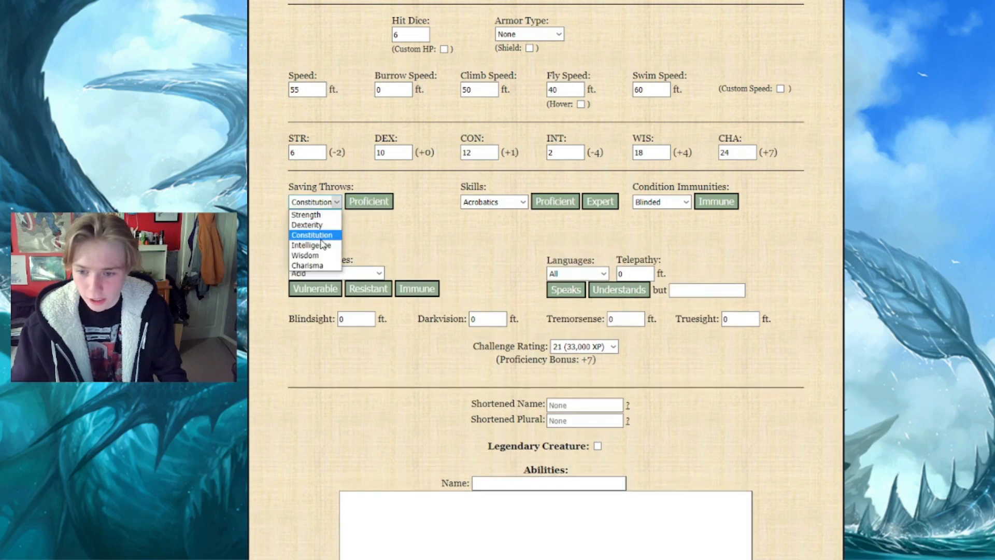
click(328, 266)
click(365, 203)
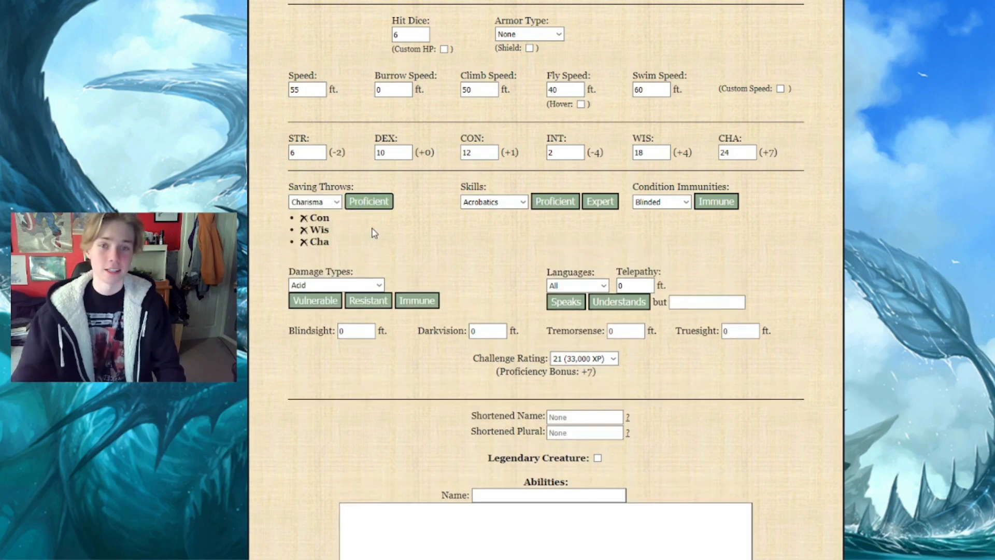
Add proficiency in the Perception, Stealth and Survival skills to the monster
click(519, 203)
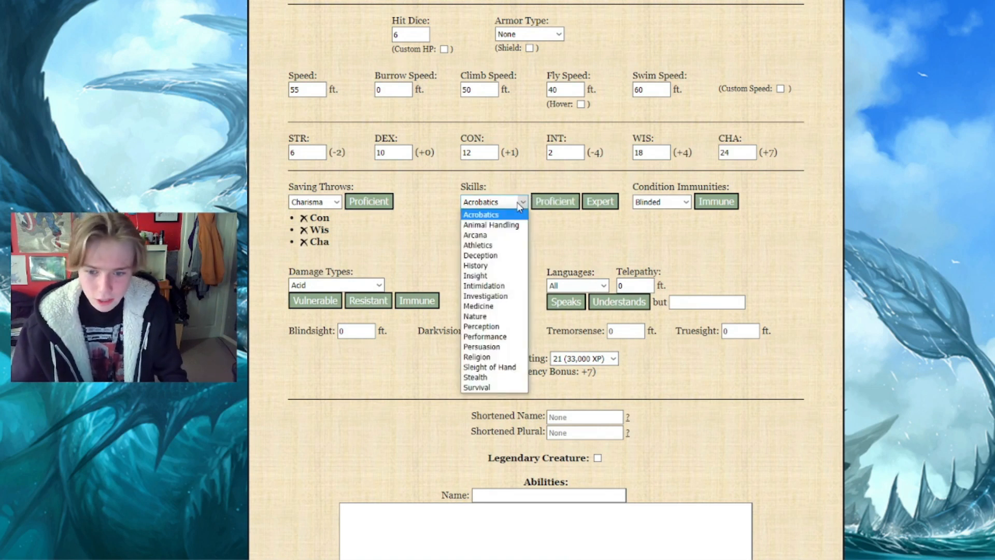
click(481, 326)
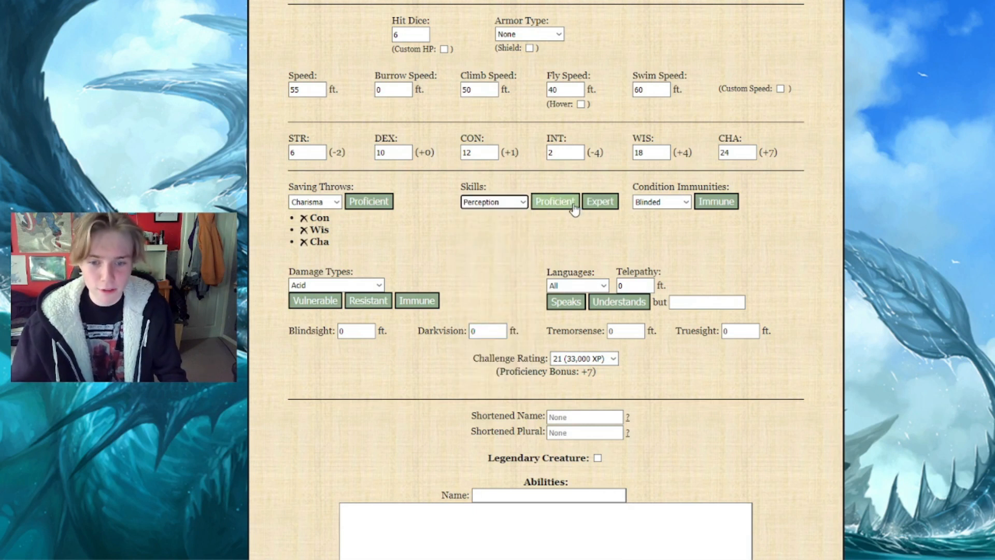
click(564, 205)
click(516, 206)
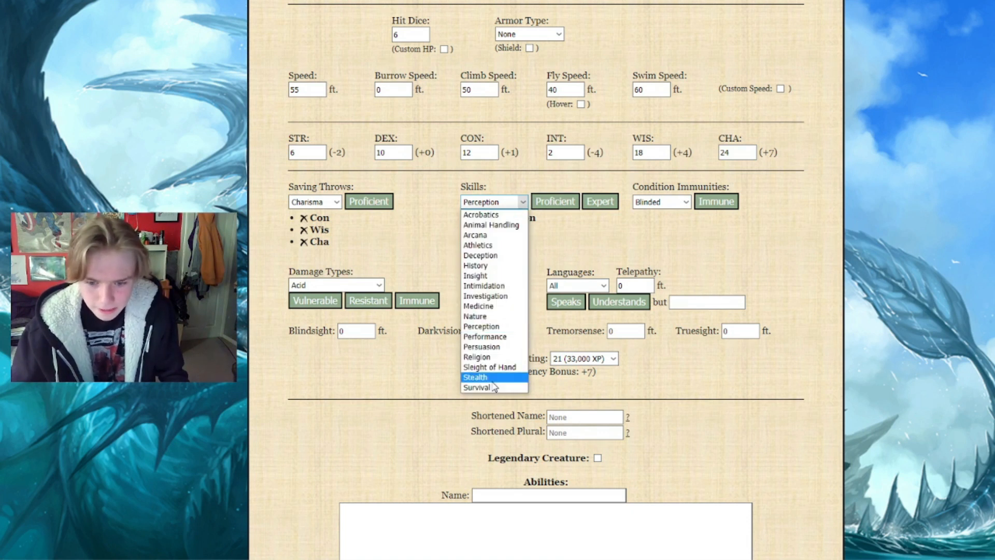
click(492, 377)
click(535, 208)
click(522, 205)
click(495, 390)
click(551, 206)
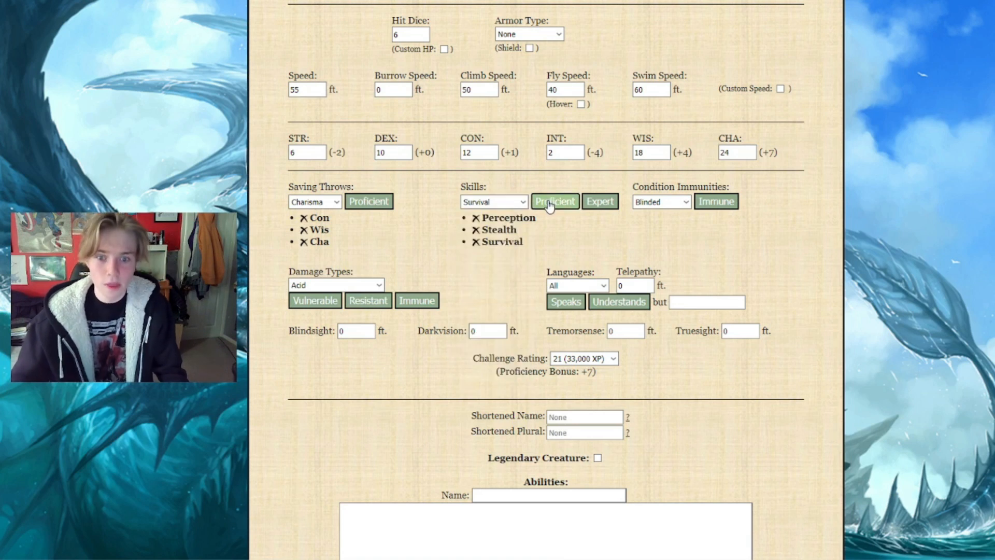
Add proficiency in the Acrobatics, Persuasion, Deception and Intimidation skills to the monster
click(496, 206)
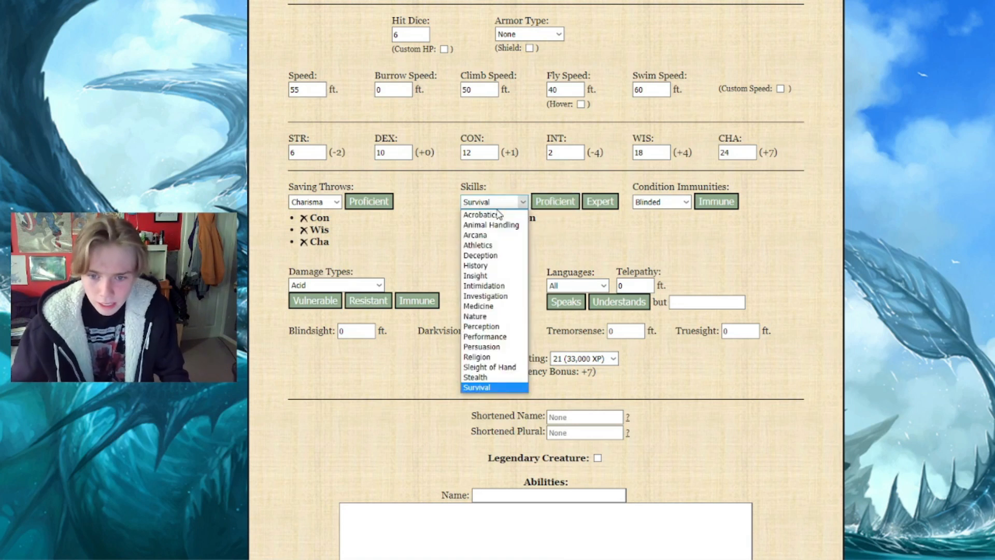
click(499, 215)
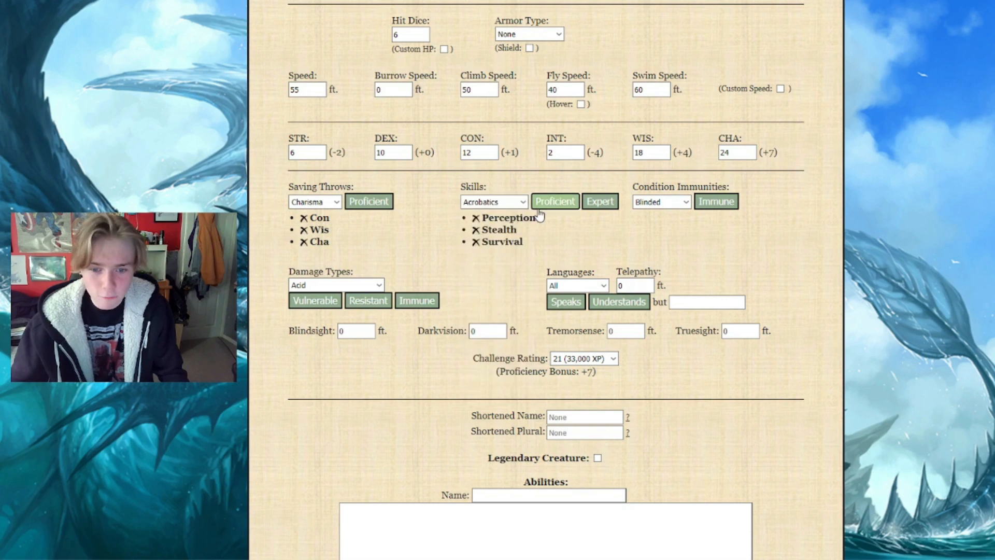
click(554, 201)
click(495, 202)
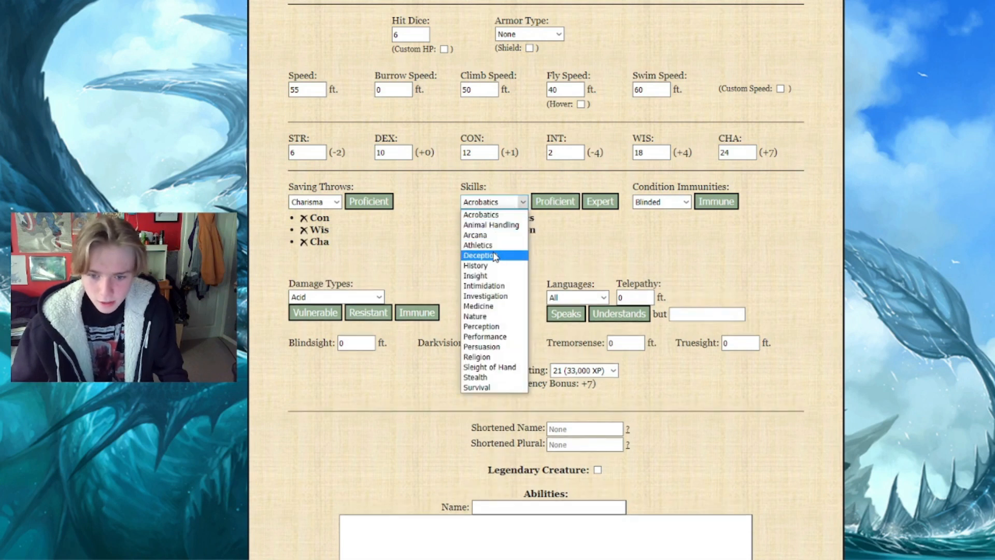
click(481, 347)
click(554, 202)
click(514, 205)
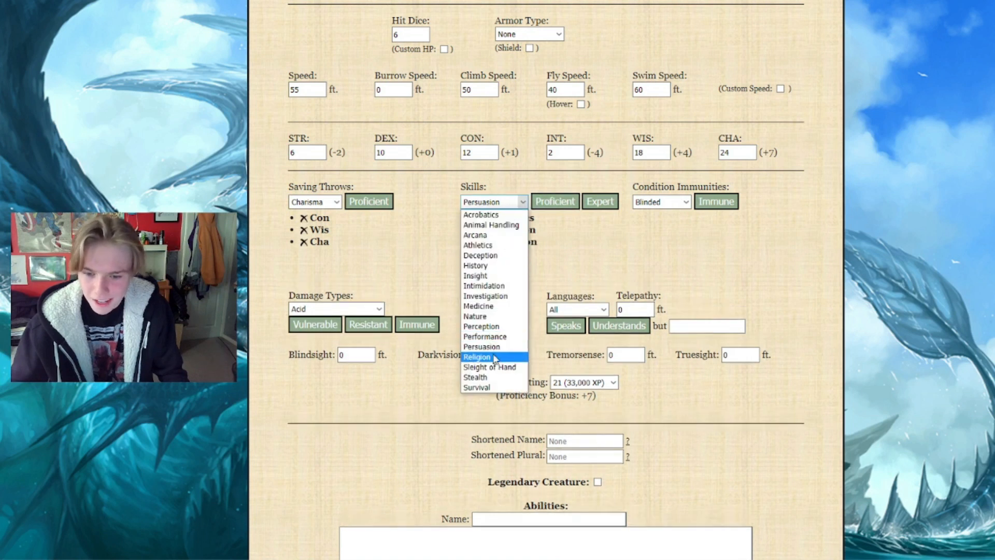
click(482, 255)
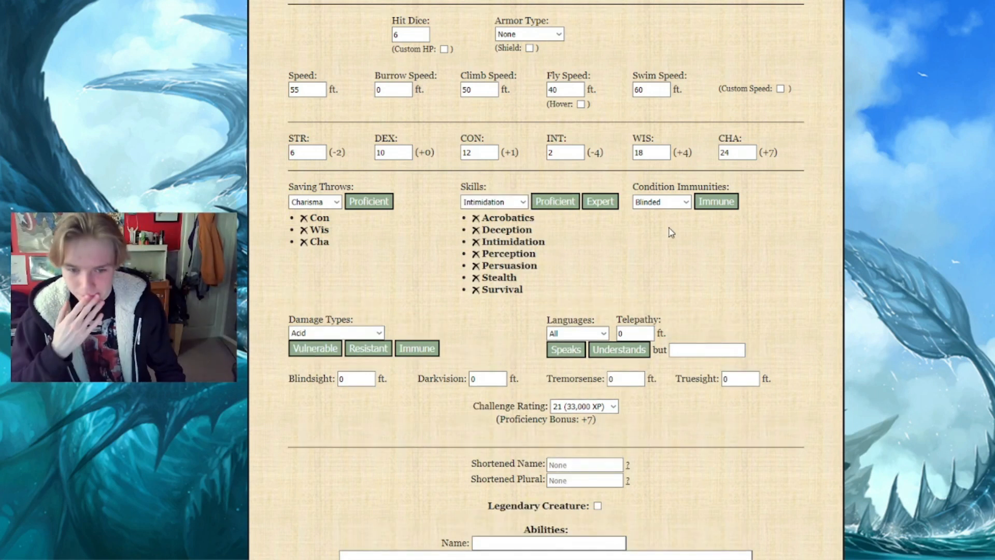
Check the available condition immunities and draw a random number from 1 to 15 for them
click(667, 207)
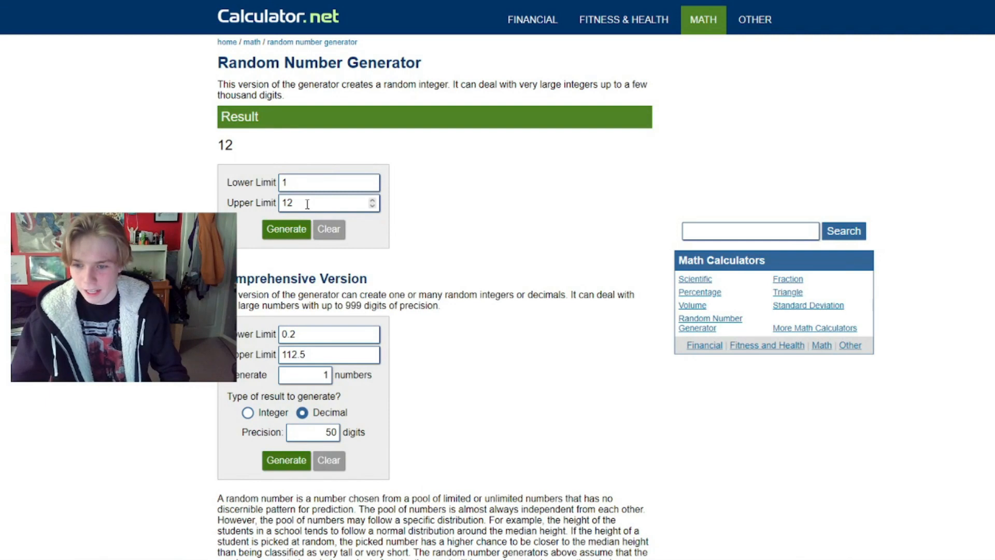
click(308, 203)
key(BackSpace)
text(5)
click(297, 227)
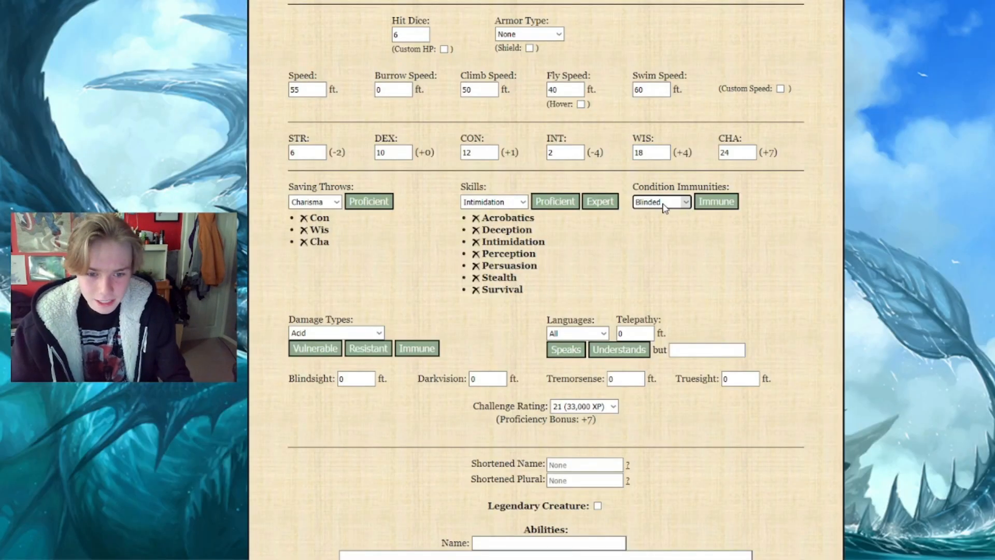
Make the monster immune to the Blinded condition
click(682, 201)
click(666, 215)
click(701, 206)
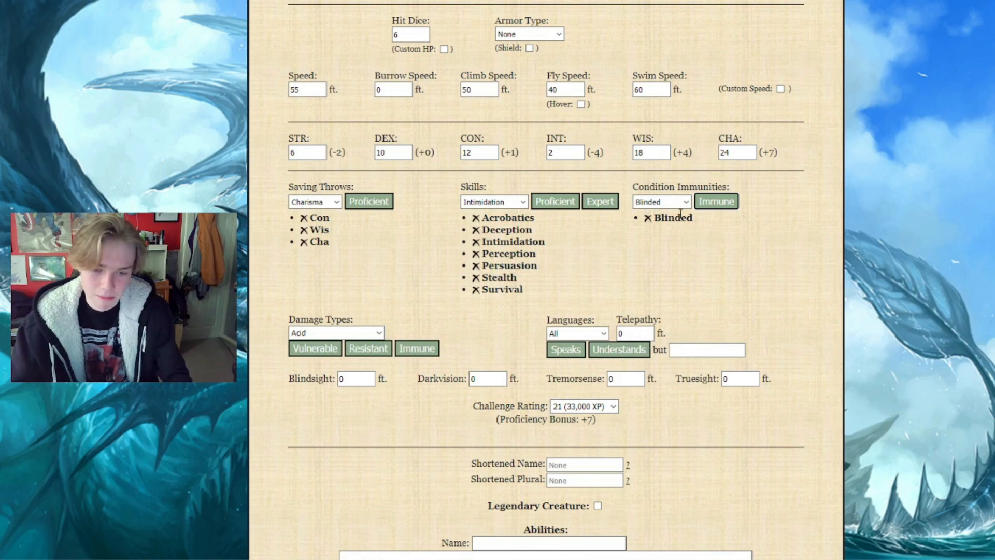
click(676, 209)
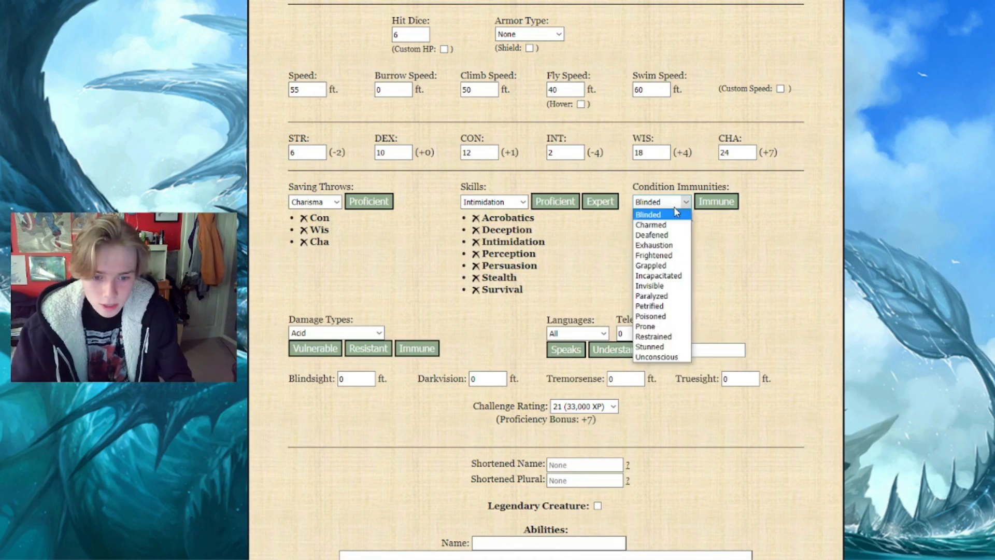
click(676, 209)
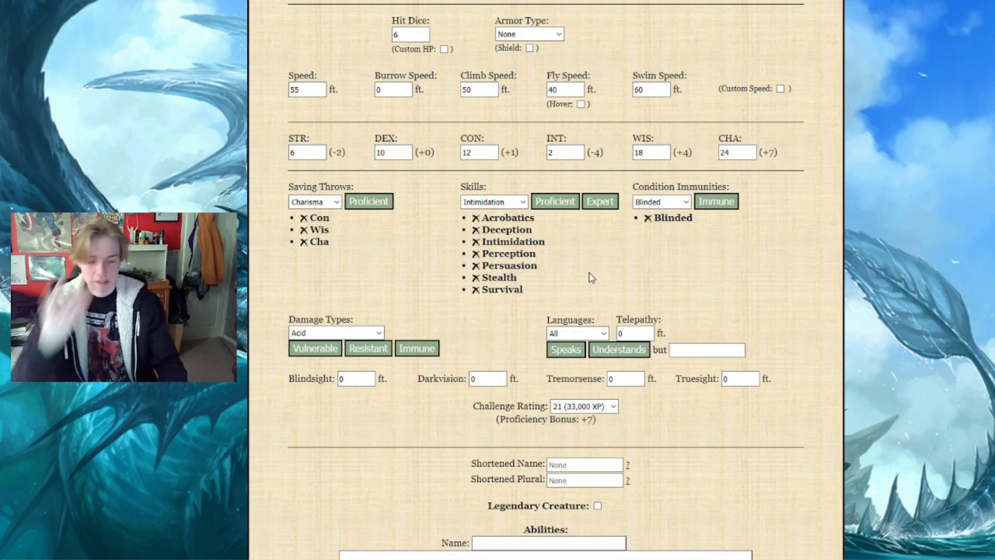
Check the available damage types and draw a random number from 1 to 16 for them
scroll(394, 256, down, 2)
click(347, 213)
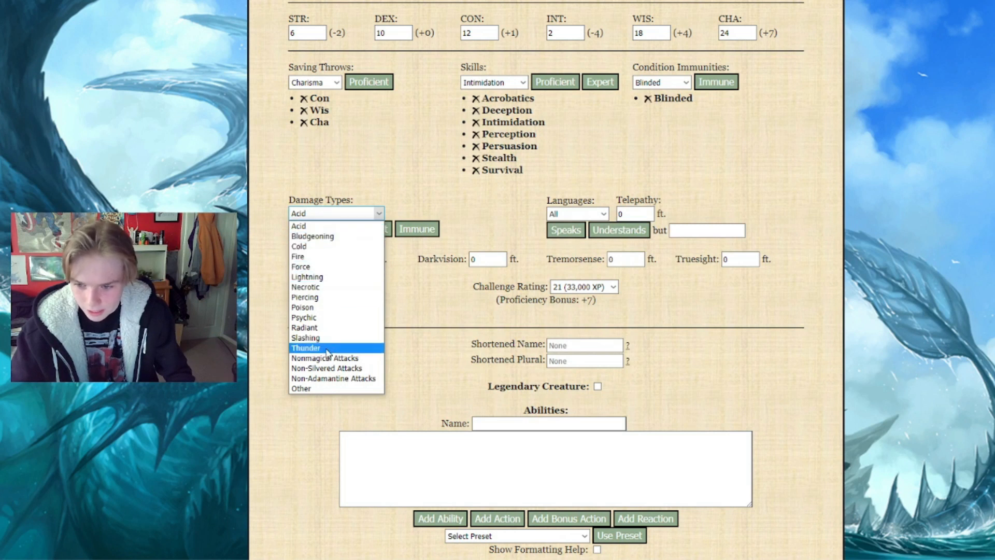
click(267, 214)
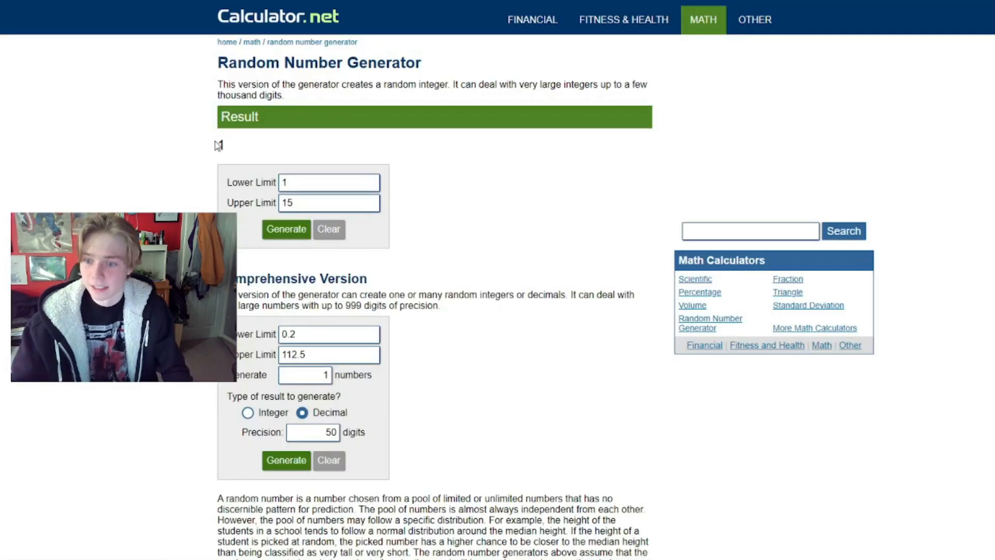
click(300, 200)
key(BackSpace)
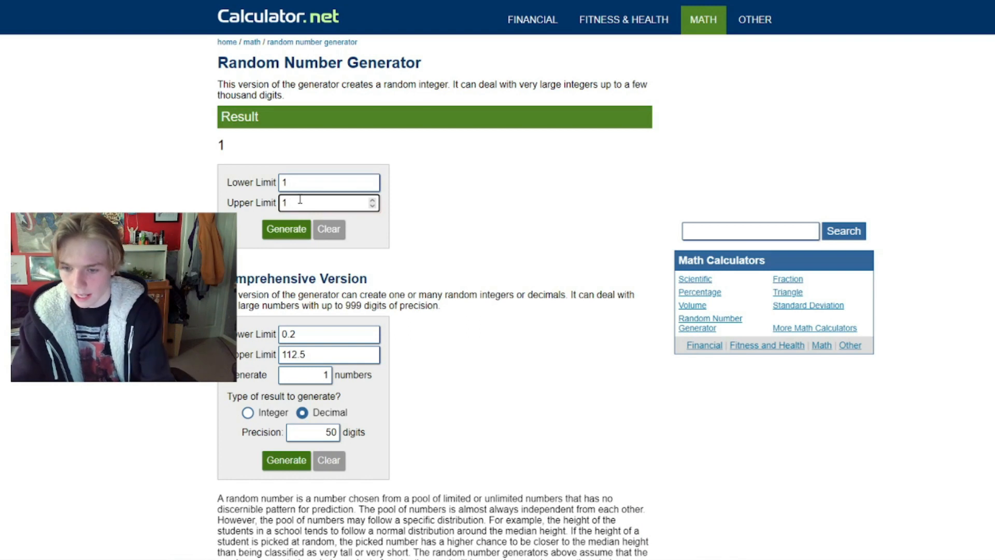
text(6)
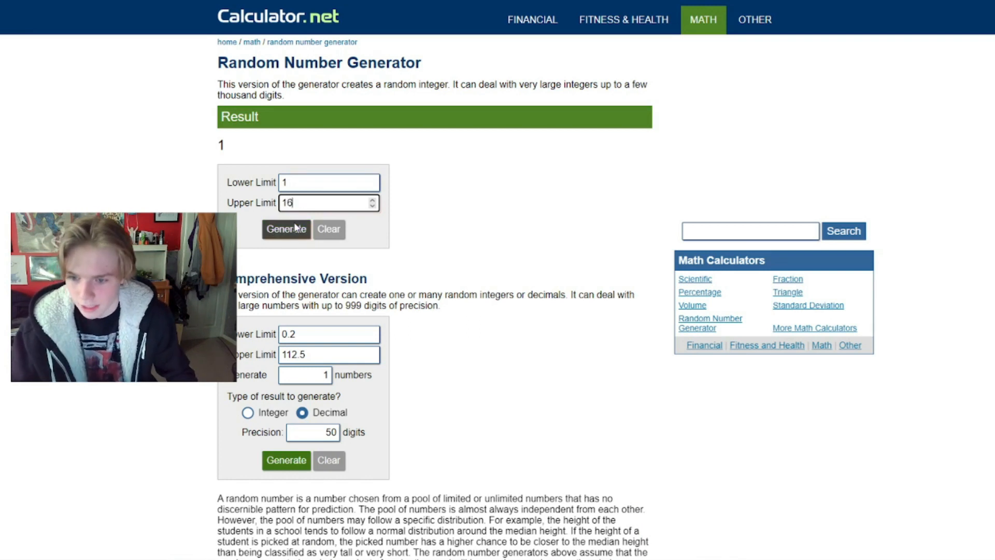
click(294, 222)
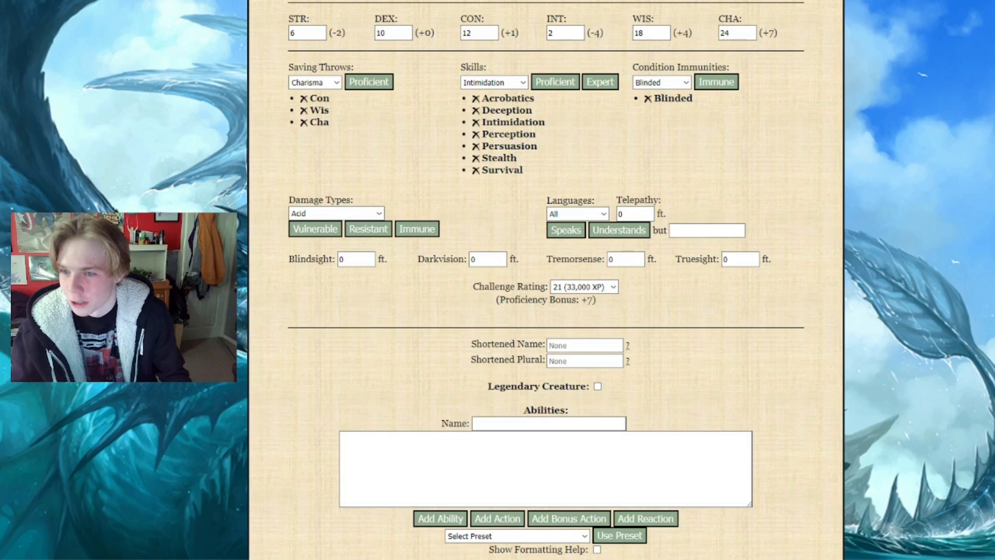
Make the monster resistant to a custom damage type named All, using the Other option
click(336, 213)
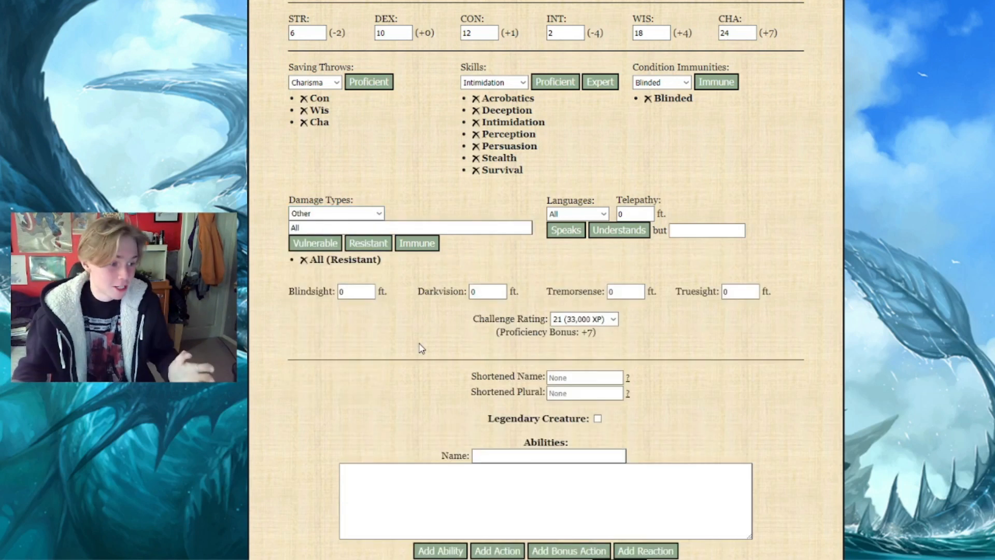
scroll(421, 348, up, 3)
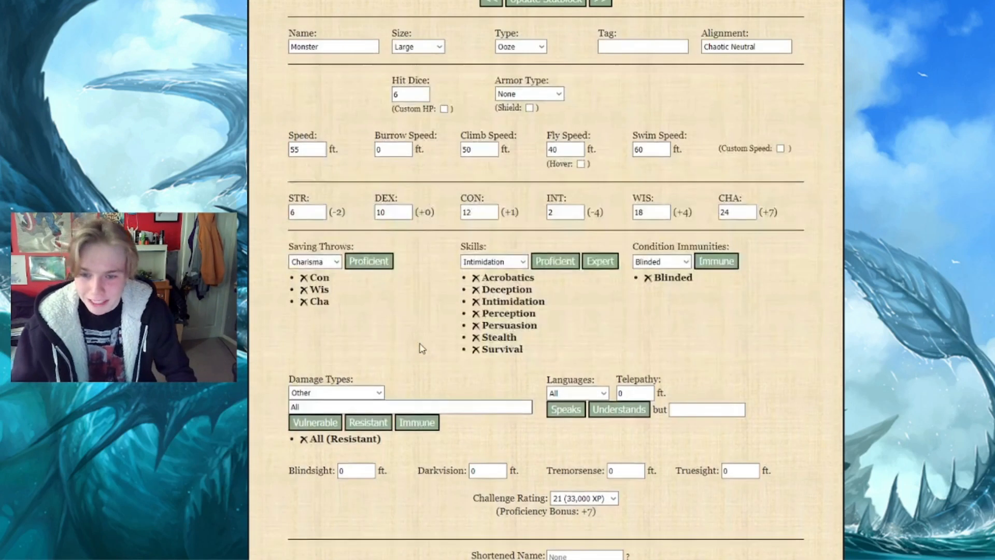
scroll(438, 217, down, 1)
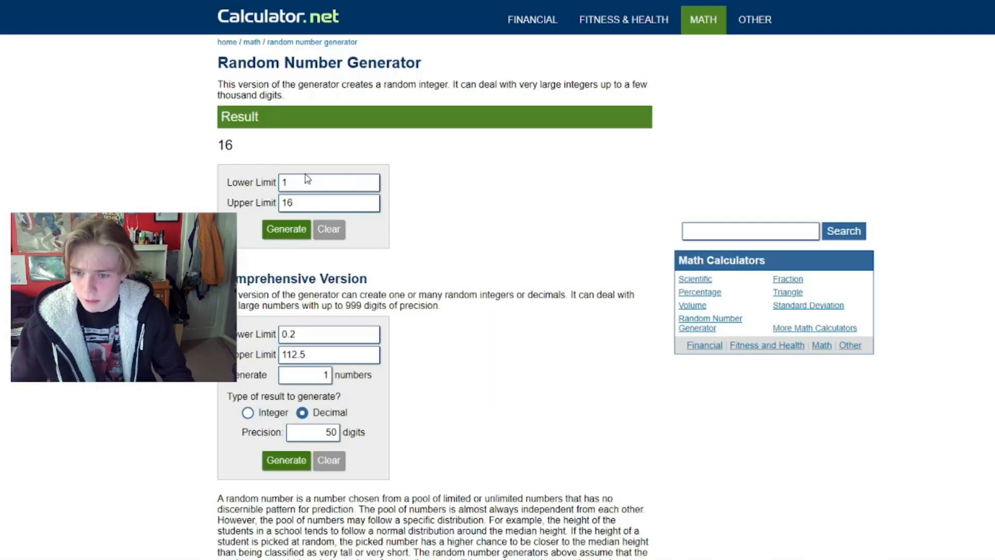
Draw a random number from 1 to 12 and set the monster's telepathy range to 45 ft
click(305, 202)
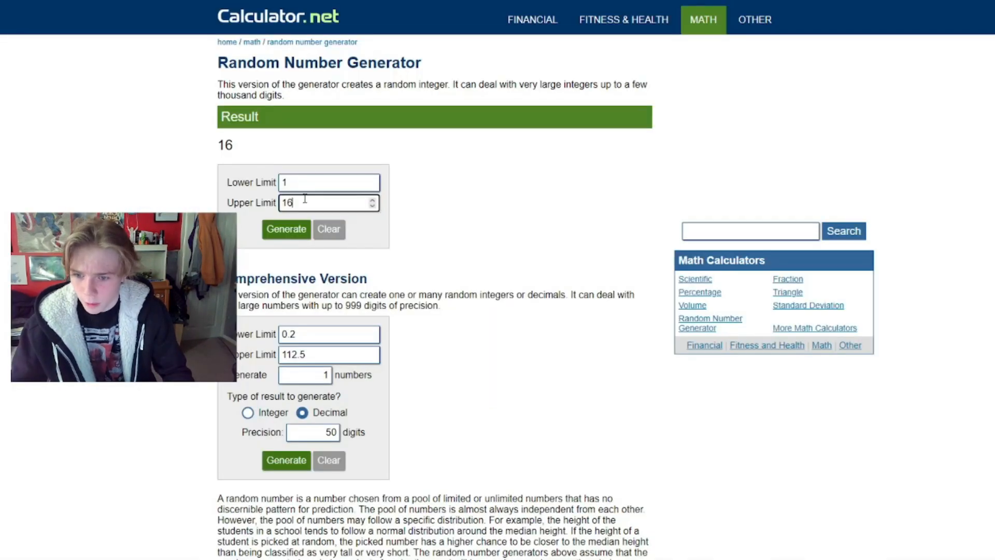
key(BackSpace)
text(2)
click(299, 230)
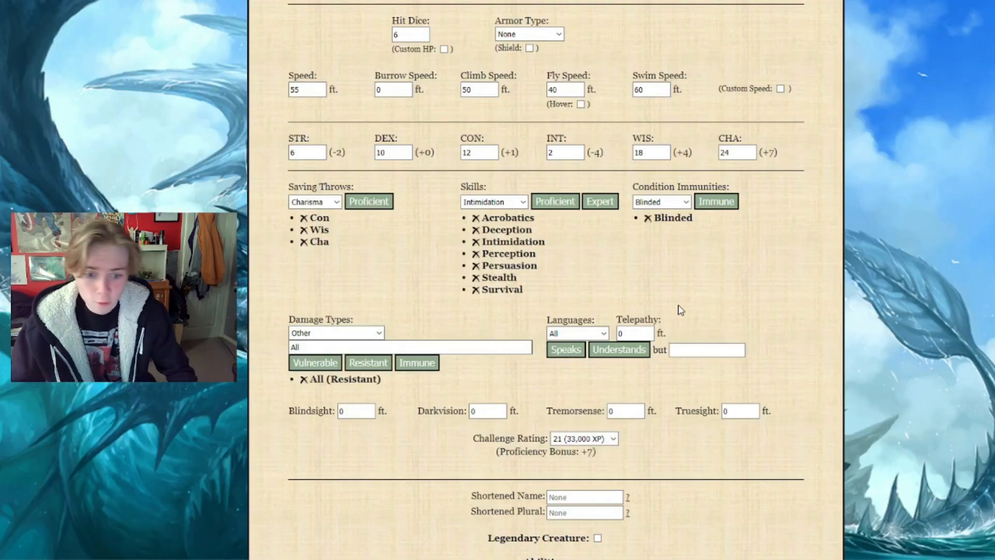
click(639, 334)
key(BackSpace)
text(45)
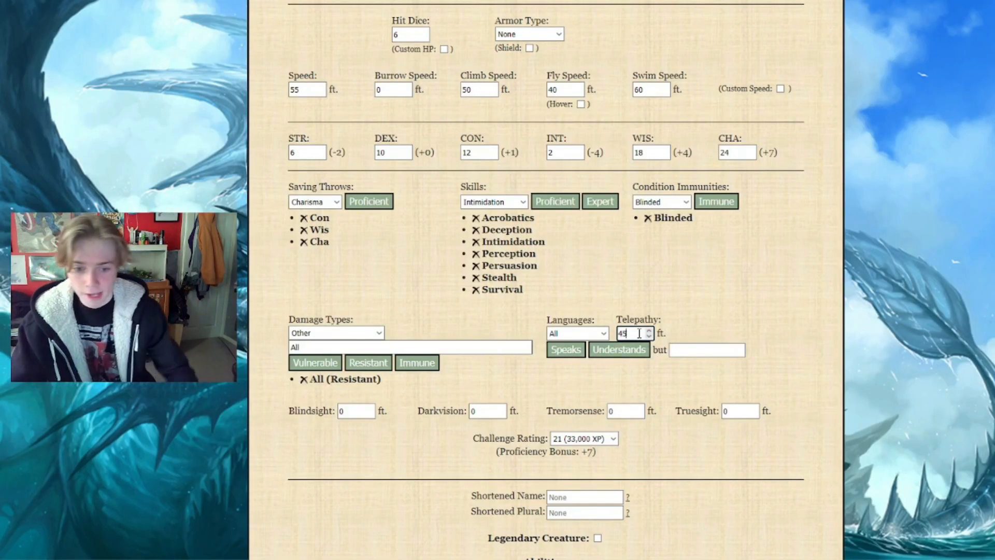
Check the available languages and draw a random number from 1 to 20 for them
click(604, 335)
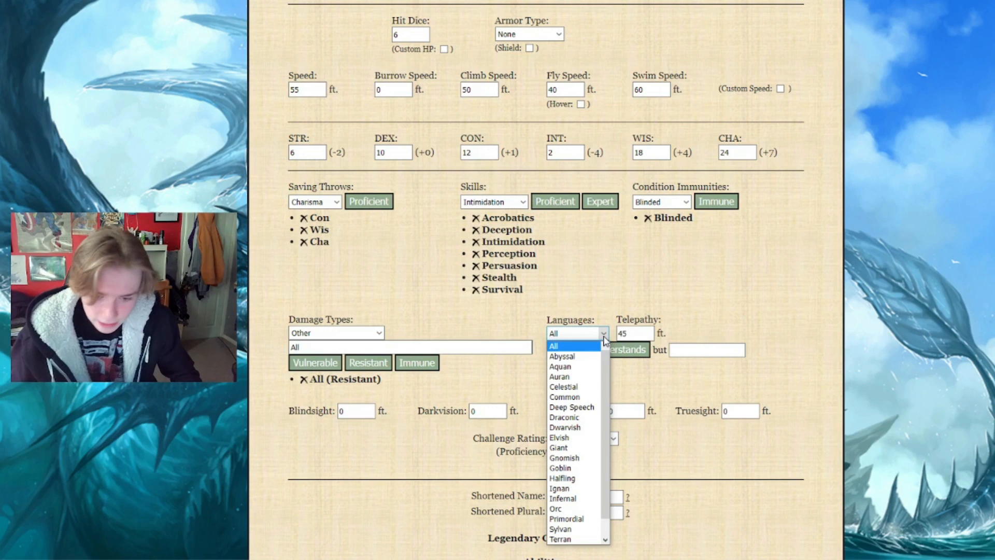
click(565, 499)
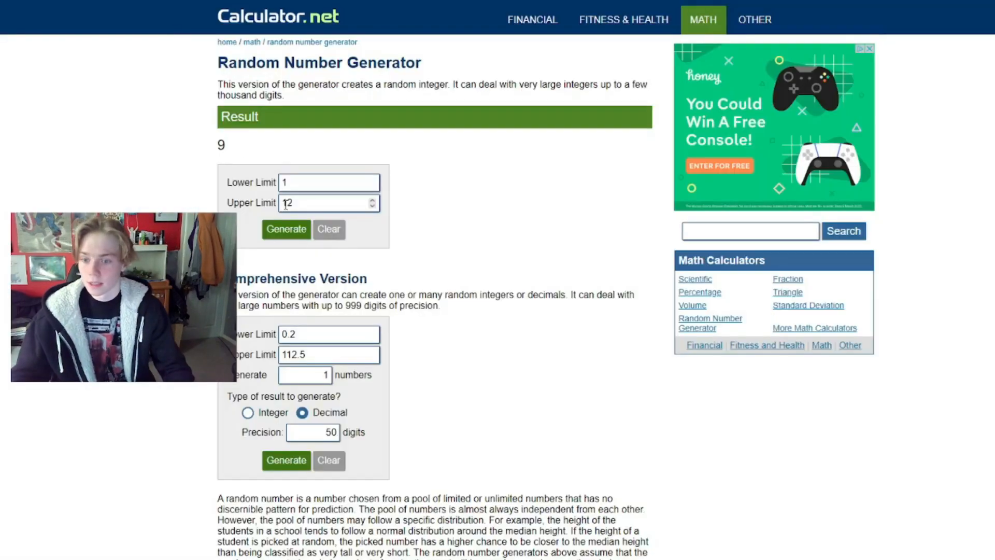
click(311, 202)
key(BackSpace)
key(BackSpace)
text(20)
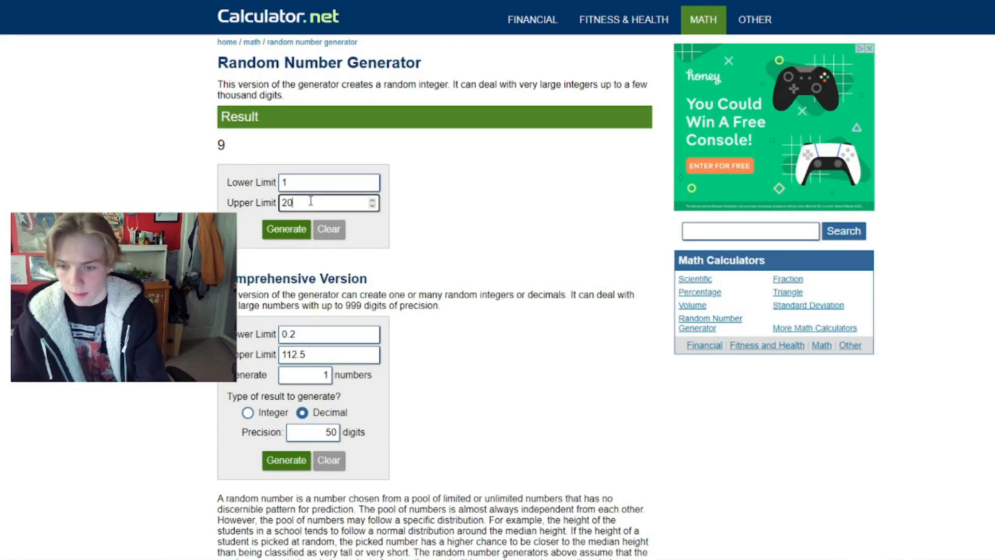
key(Return)
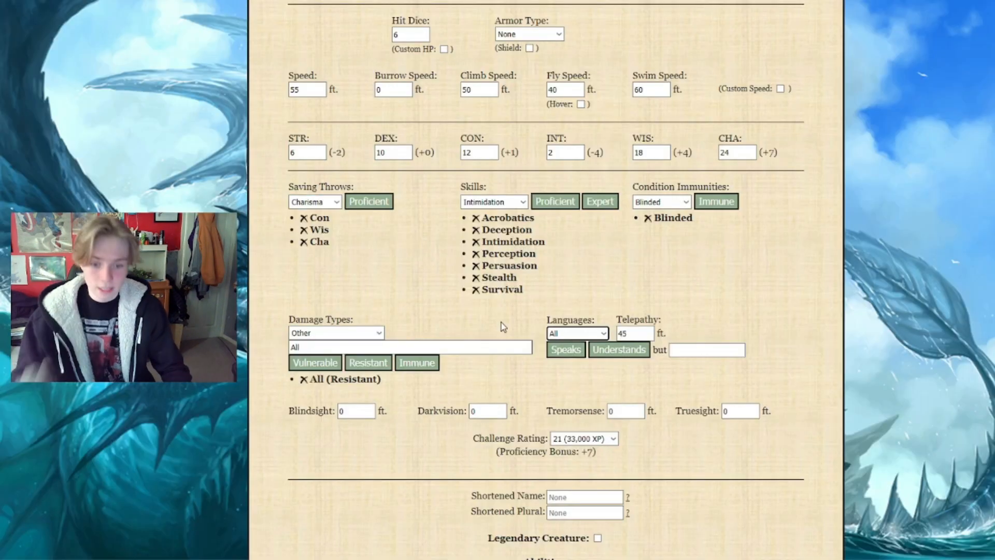
Add Abyssal, Common, Deep Speech, Dwarvish, Elvish, Goblin and Undercommon as languages of the monster
click(557, 335)
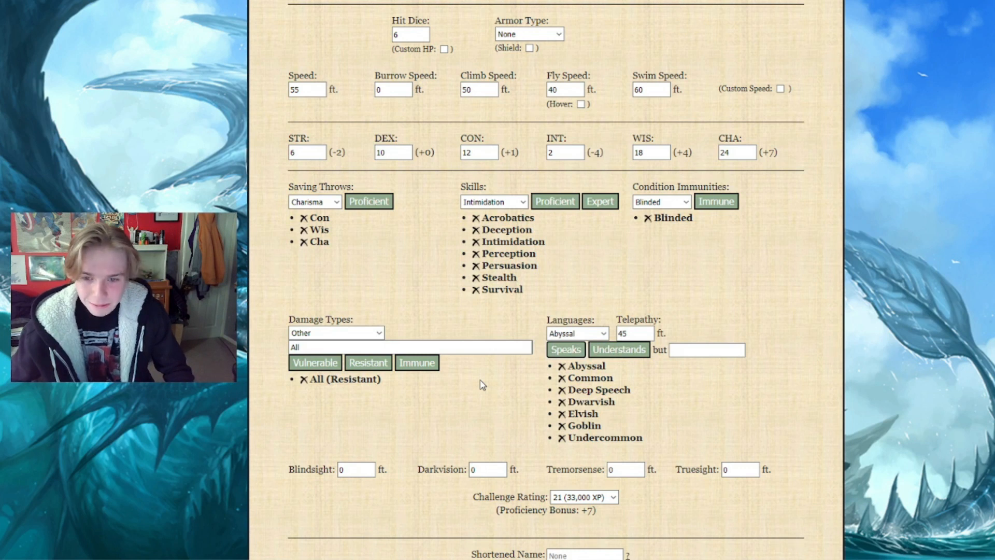
scroll(499, 430, up, 5)
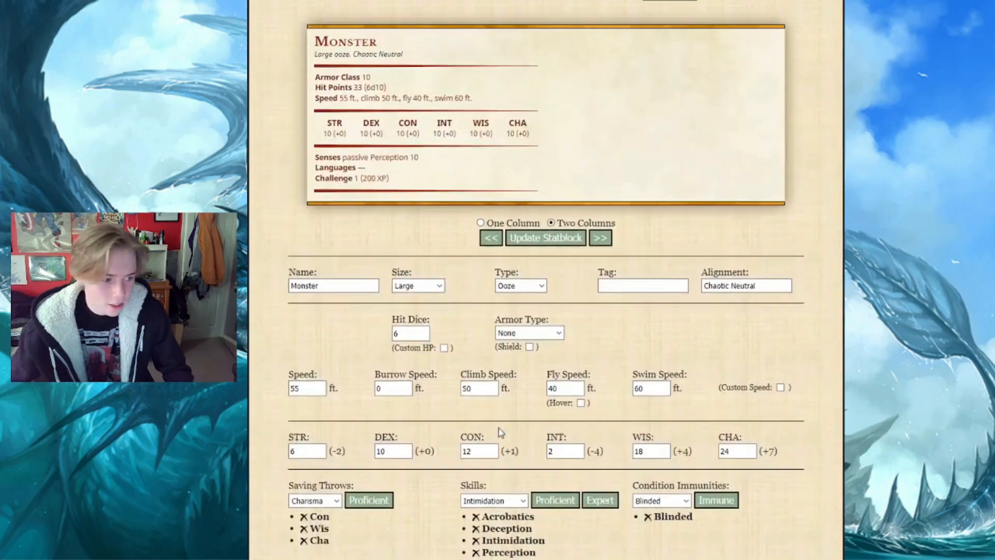
Update the statblock with all the attributes chosen so far and look over the form for remaining settings
scroll(499, 428, up, 1)
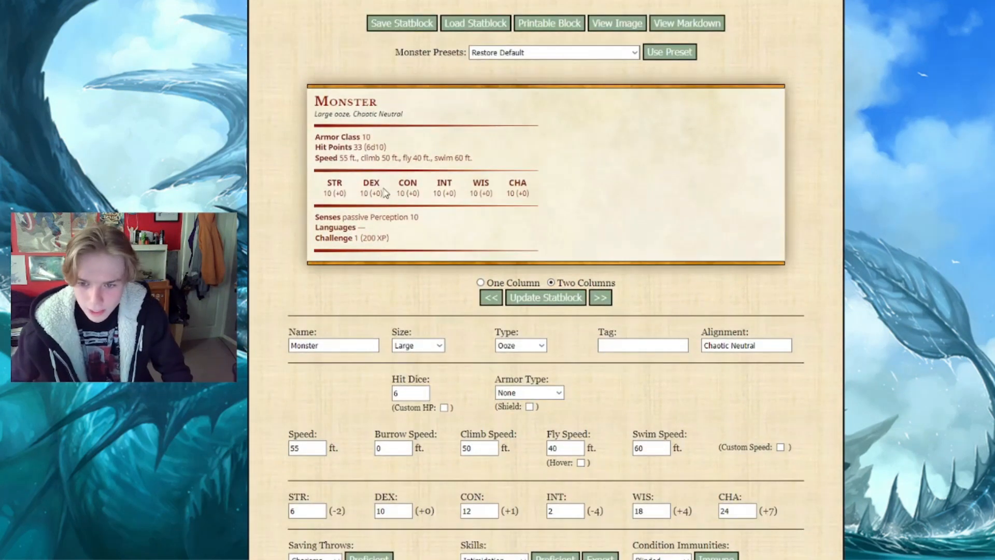
click(534, 298)
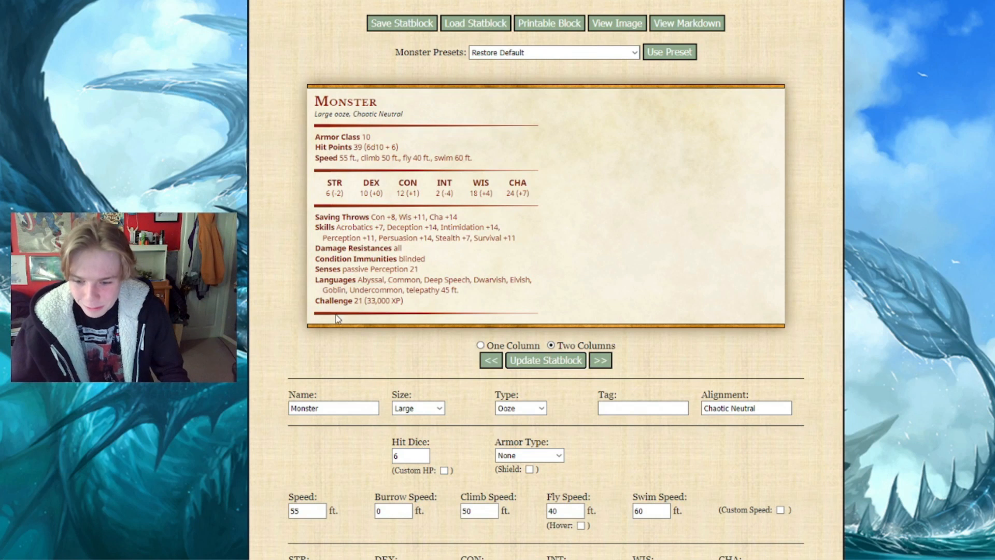
scroll(333, 320, down, 1)
scroll(333, 320, down, 1)
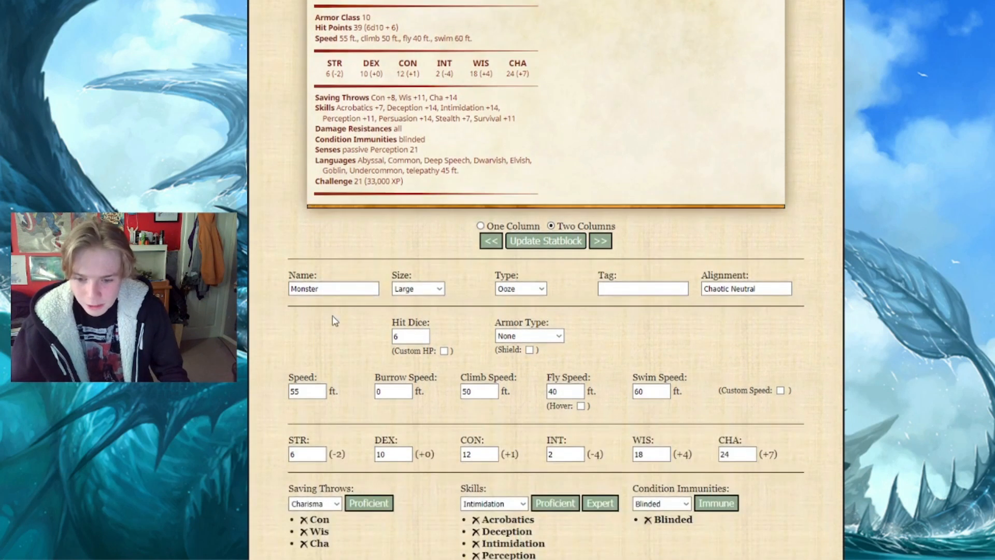
scroll(333, 320, down, 2)
scroll(333, 320, down, 5)
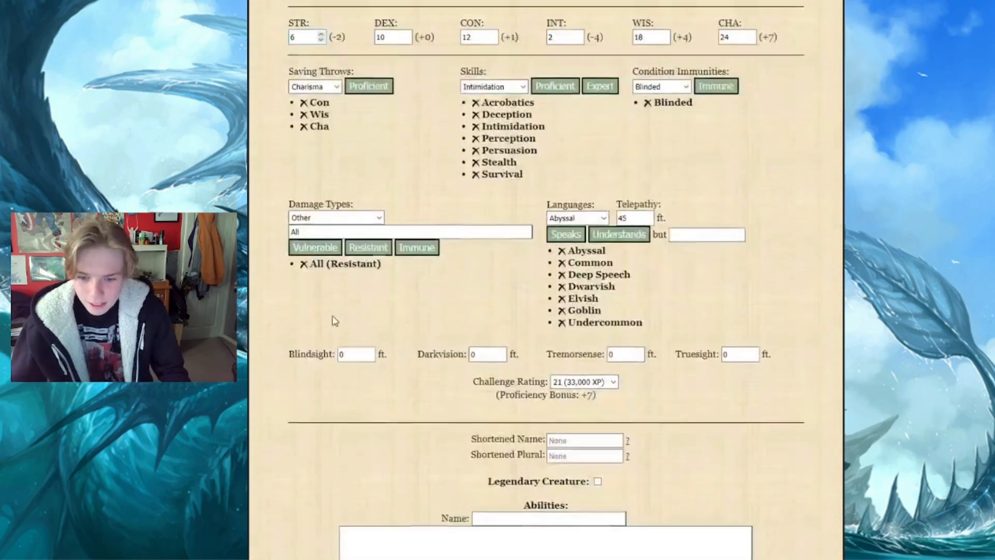
Give the monster natural armor with a bonus of 4 and update the statblock
scroll(333, 320, up, 4)
click(521, 157)
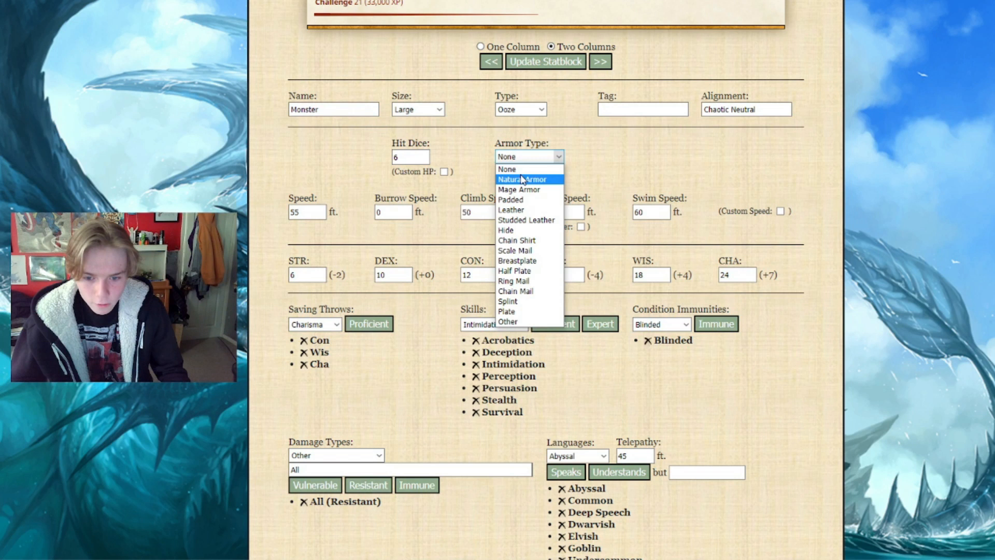
click(523, 180)
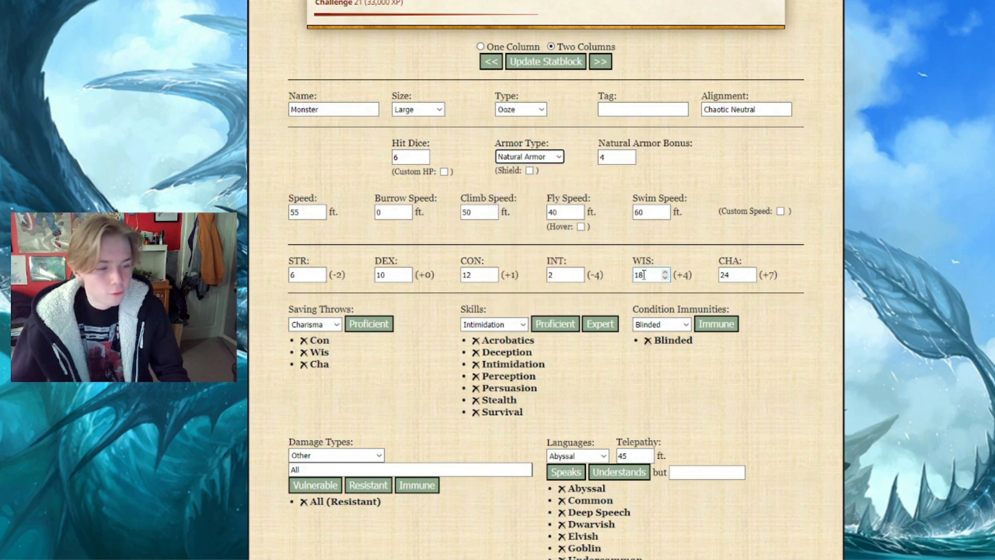
click(607, 252)
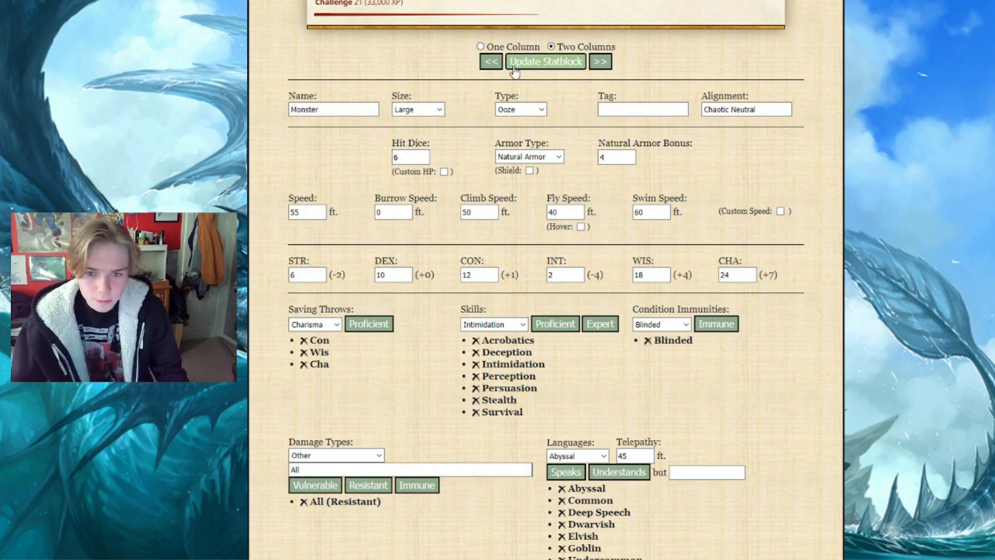
scroll(454, 98, up, 7)
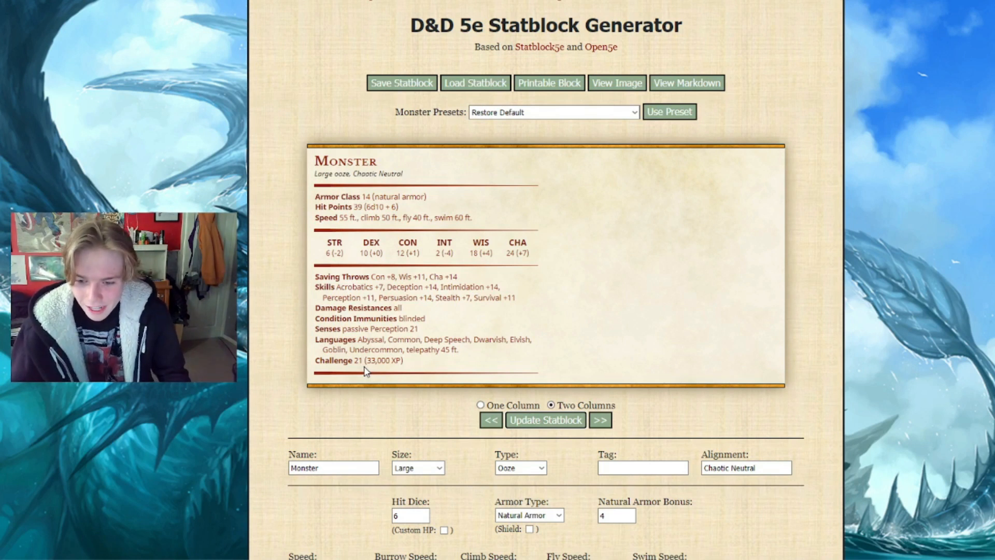
Draw a random number from 1 to 12 in the random number generator and set the monster's tremorsense to 20 ft
scroll(365, 372, down, 10)
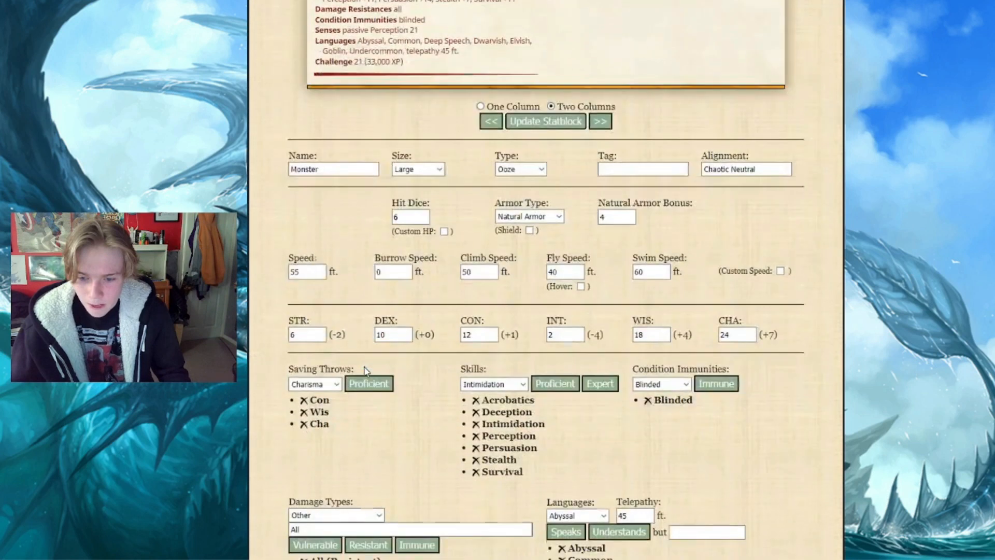
scroll(364, 372, down, 2)
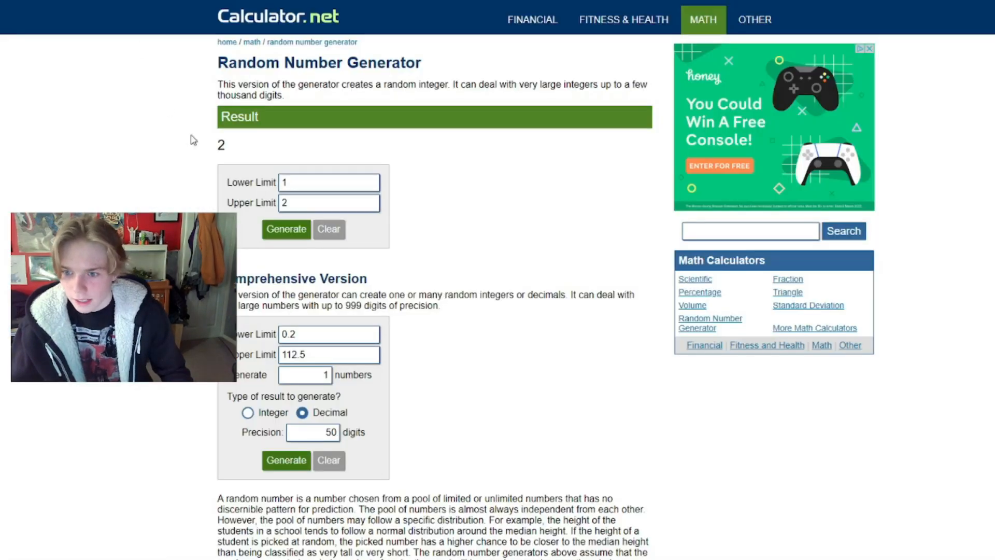
click(308, 206)
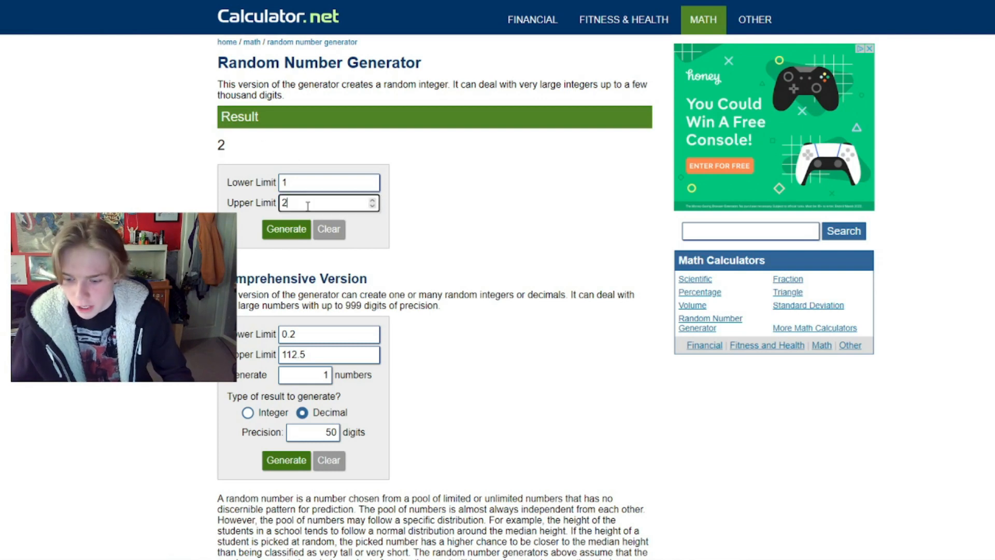
key(BackSpace)
text(12)
click(296, 230)
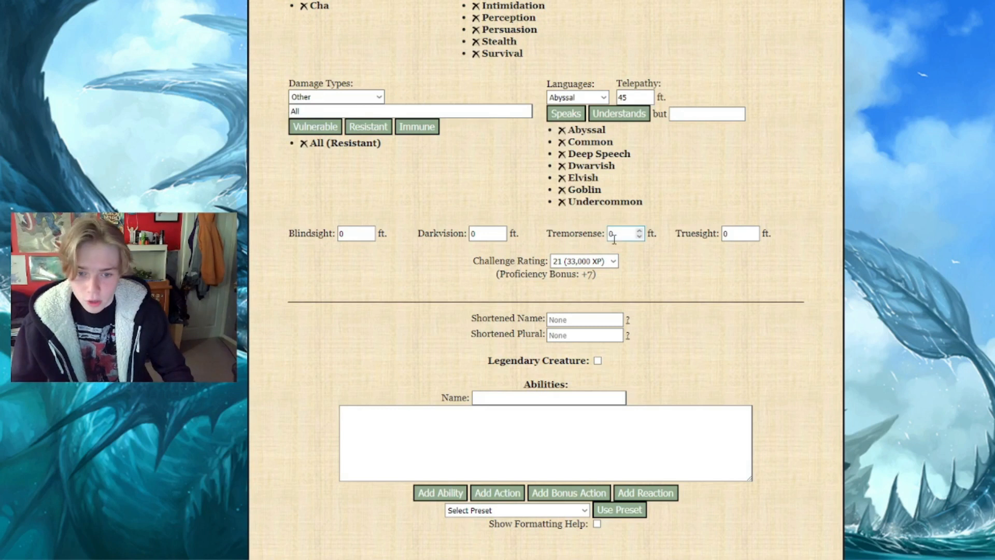
click(612, 234)
text(2)
click(498, 205)
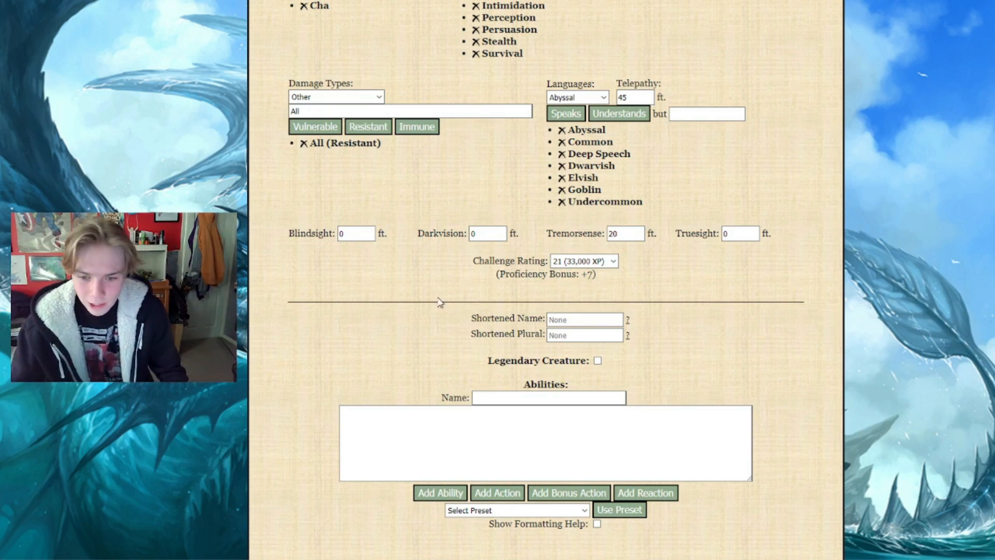
Review the monster's statblock, examining its added condition immunities, challenge rating and Charisma score
scroll(440, 303, down, 2)
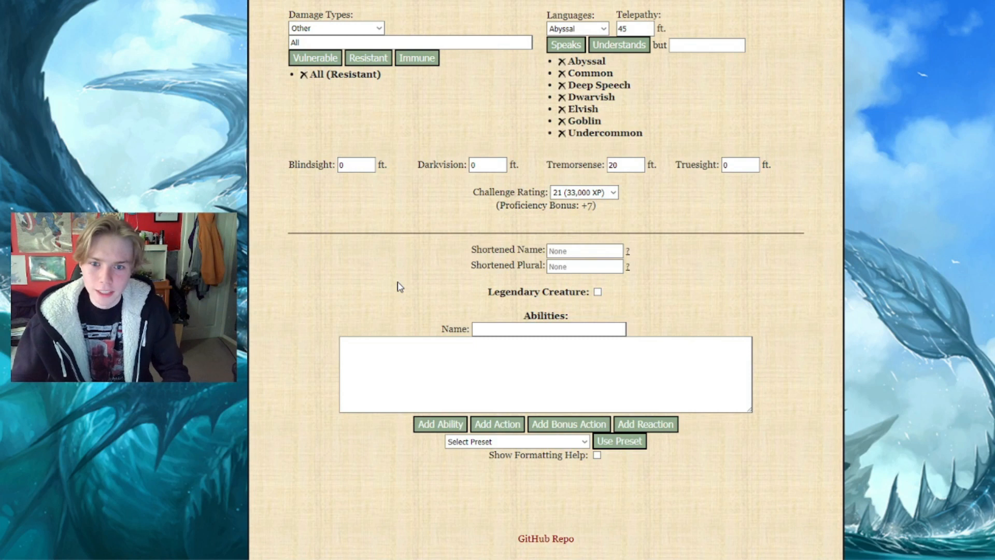
scroll(400, 285, up, 5)
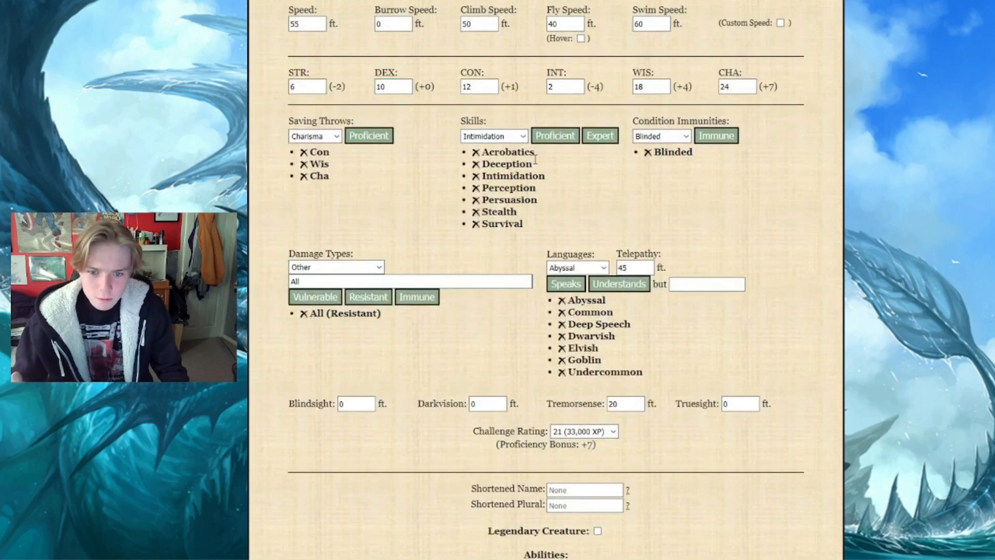
scroll(543, 218, up, 3)
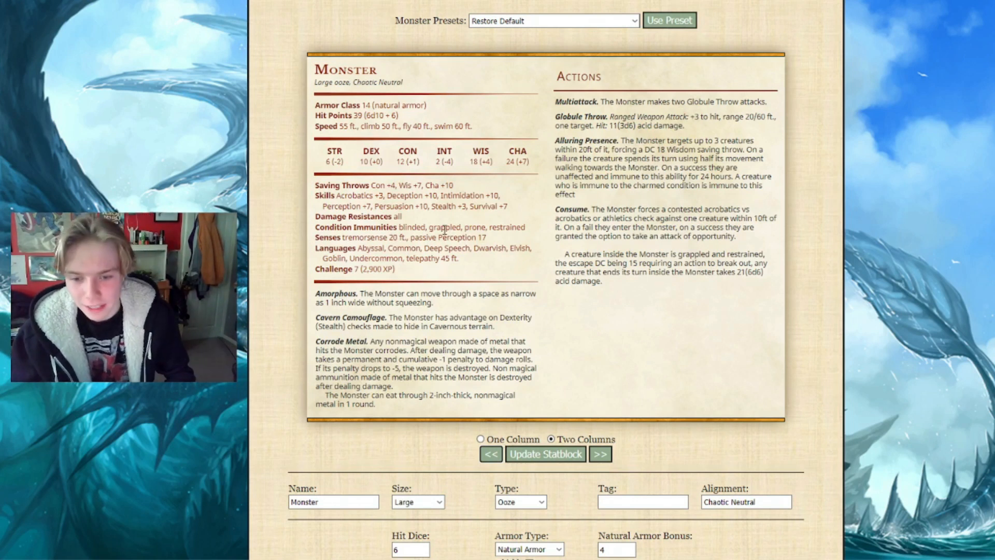
drag(444, 230, 497, 229)
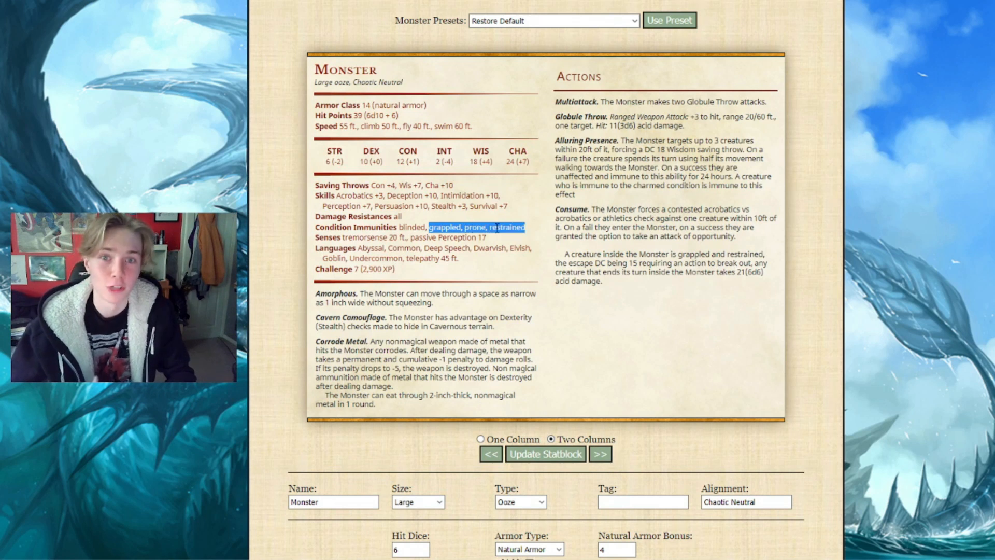
click(528, 232)
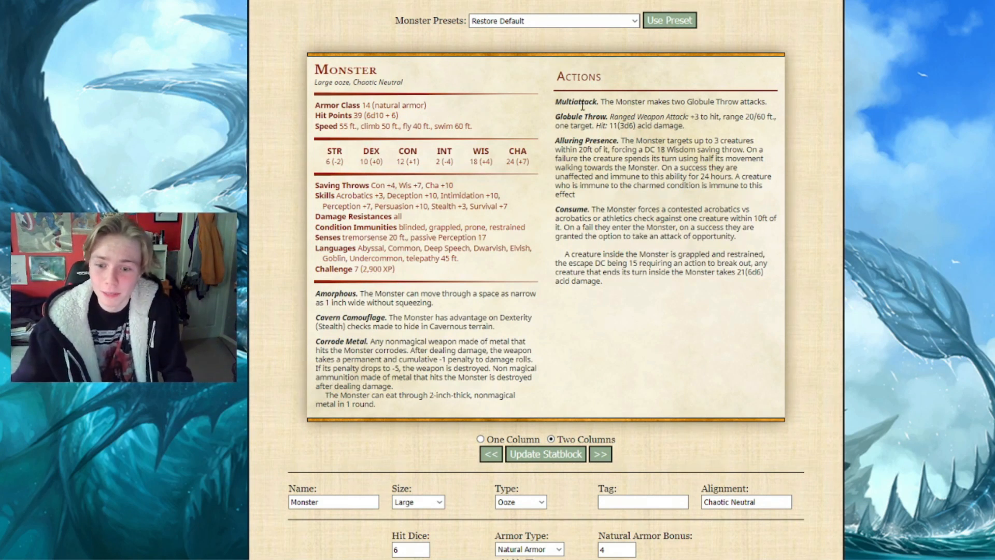
drag(414, 270, 317, 270)
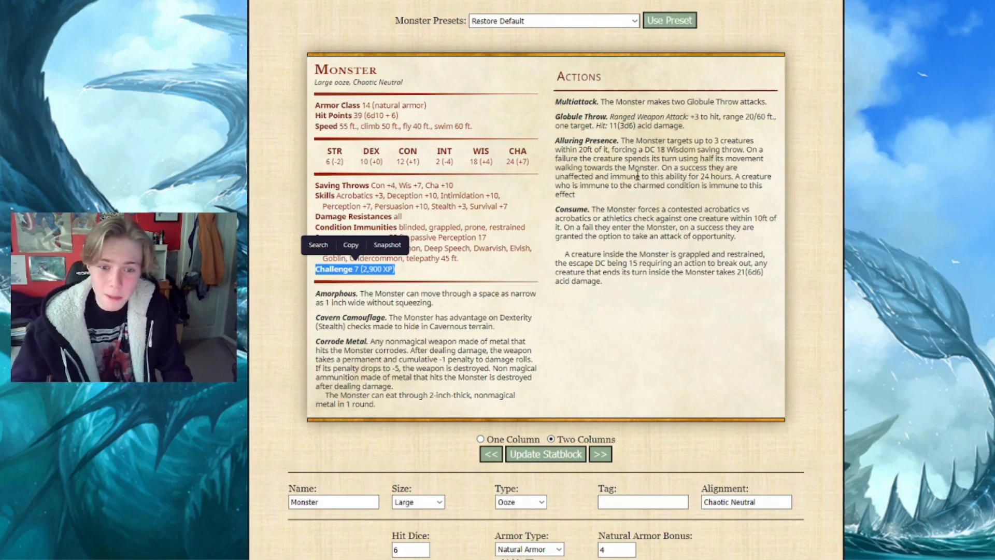
click(617, 114)
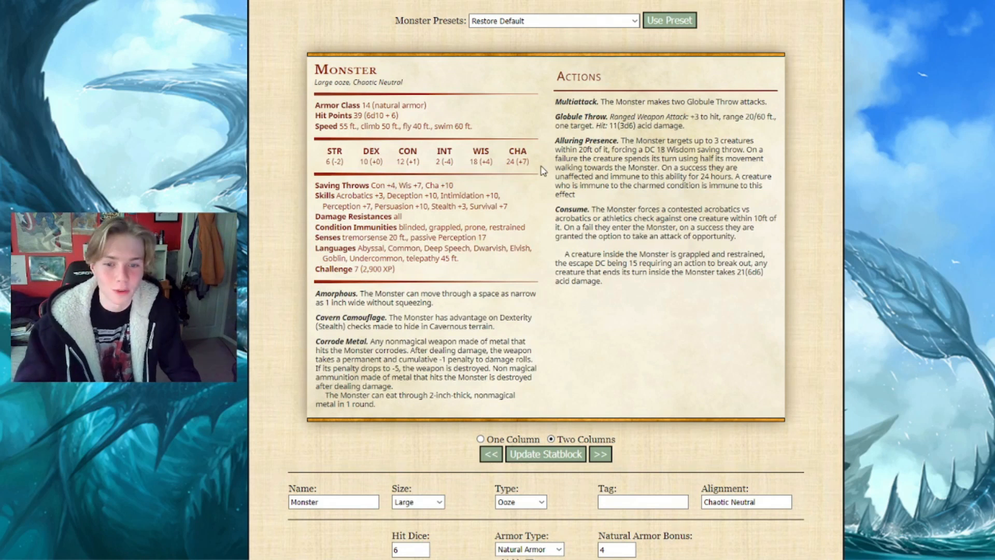
drag(530, 162, 504, 165)
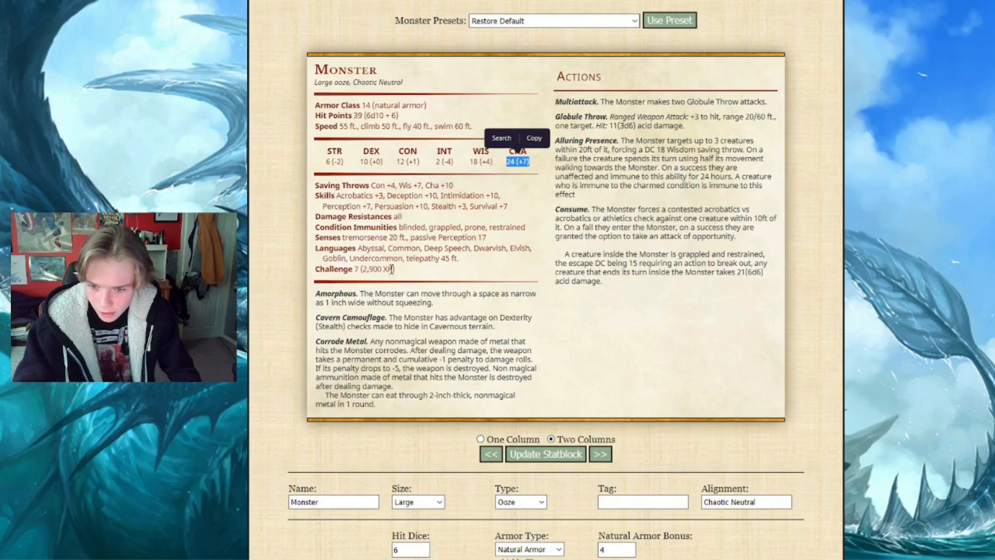
click(625, 311)
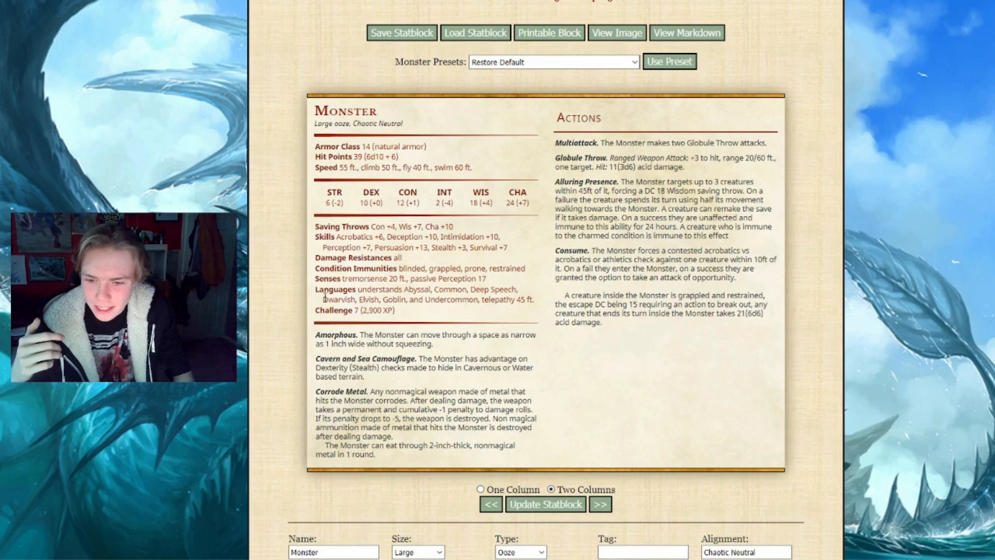
Examine the understood languages, telepathy range and swim speed in the revised statblock
double_click(390, 290)
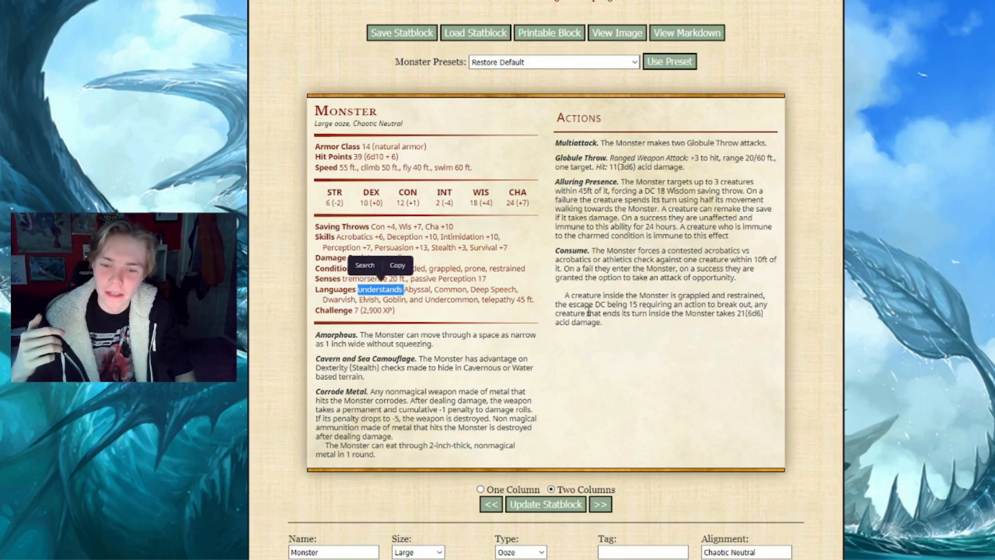
click(496, 305)
drag(482, 300, 538, 307)
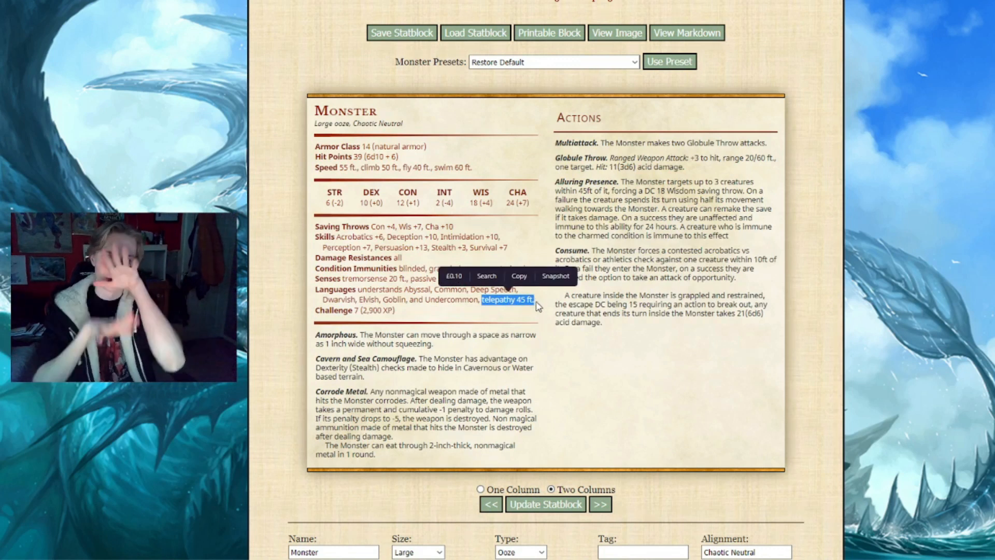
click(517, 319)
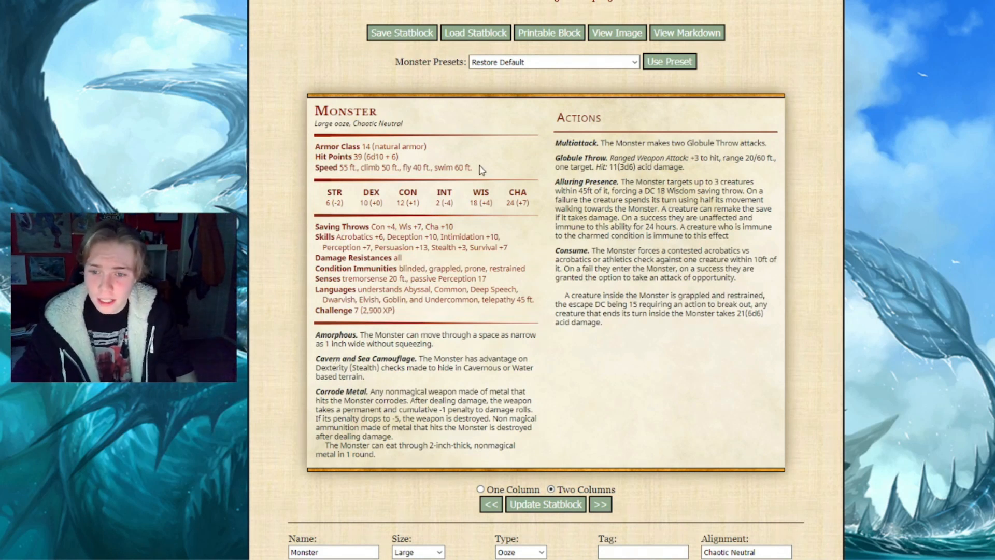
drag(473, 167, 434, 168)
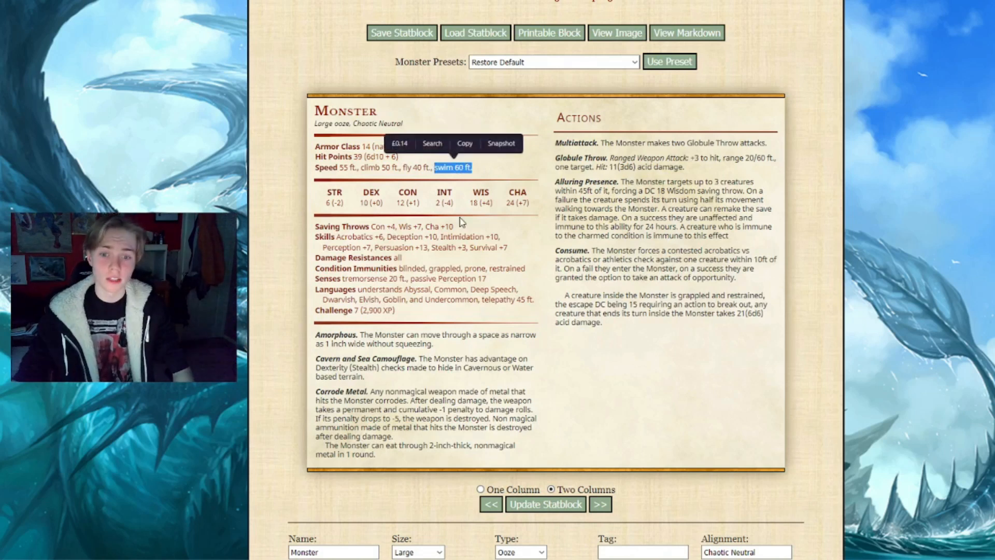
click(537, 227)
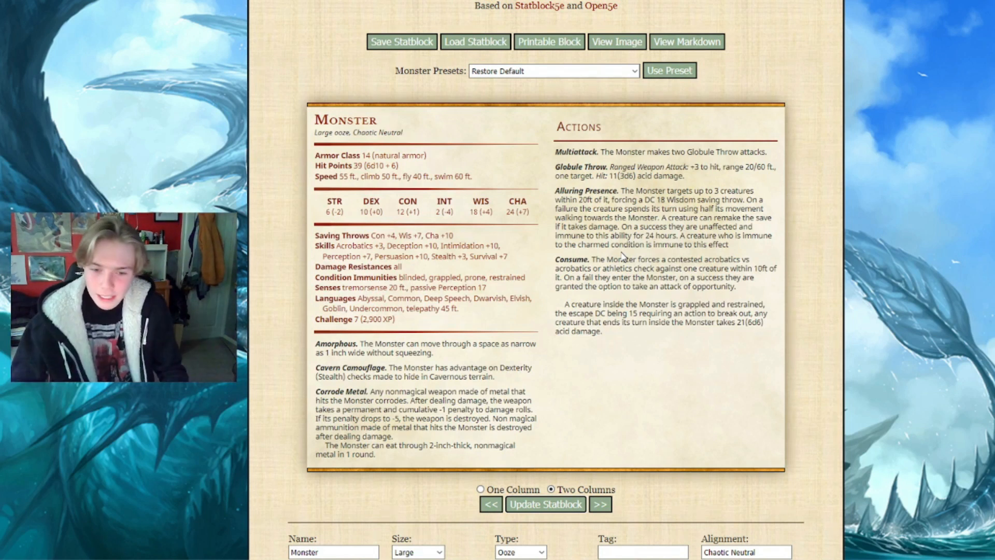
Give the monster expertise in Acrobatics and Persuasion and update the statblock
scroll(552, 298, down, 1)
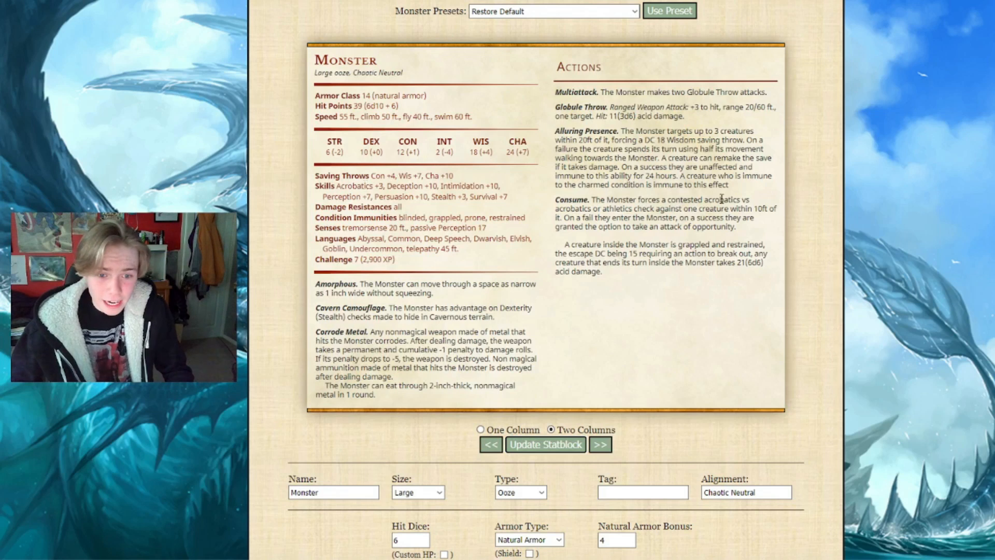
scroll(597, 199, down, 6)
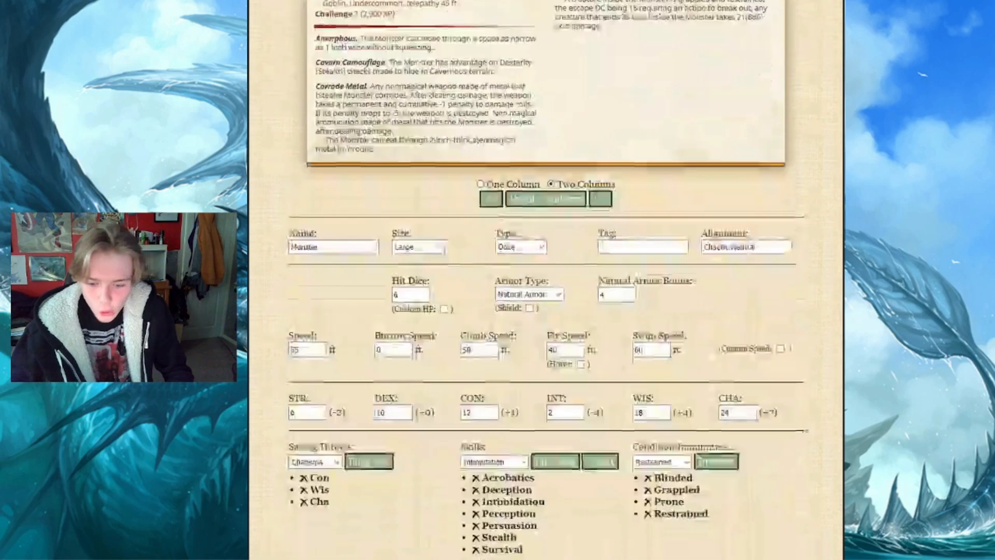
click(502, 408)
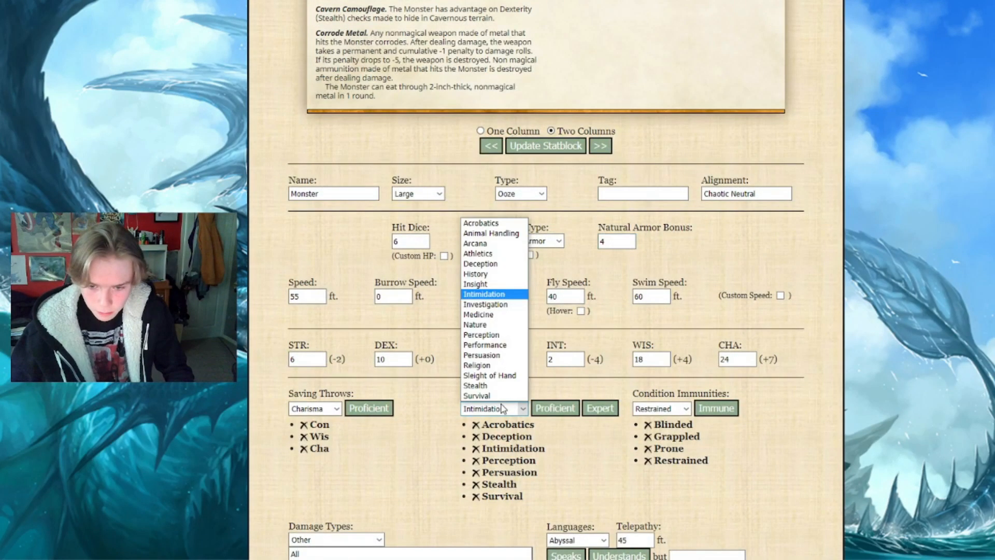
click(501, 219)
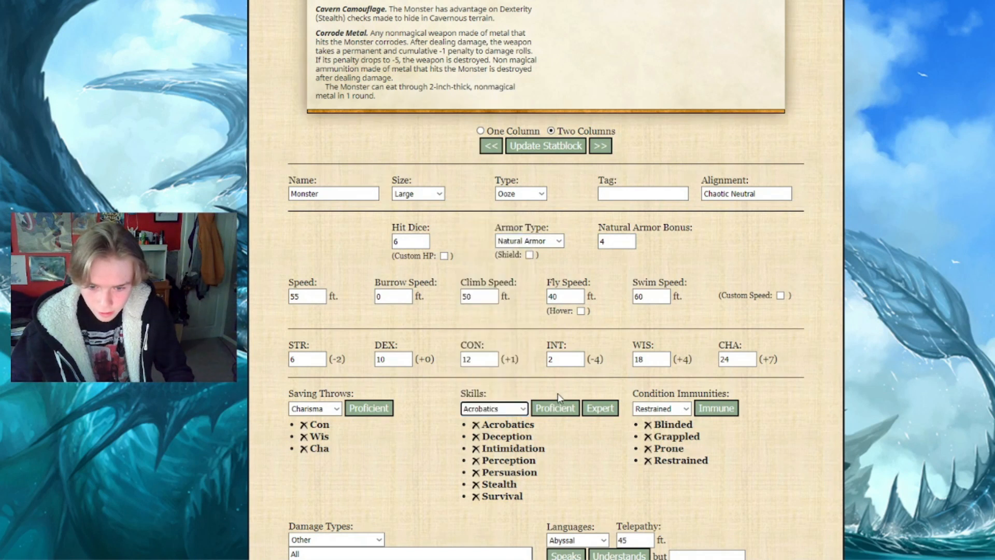
click(556, 410)
click(610, 410)
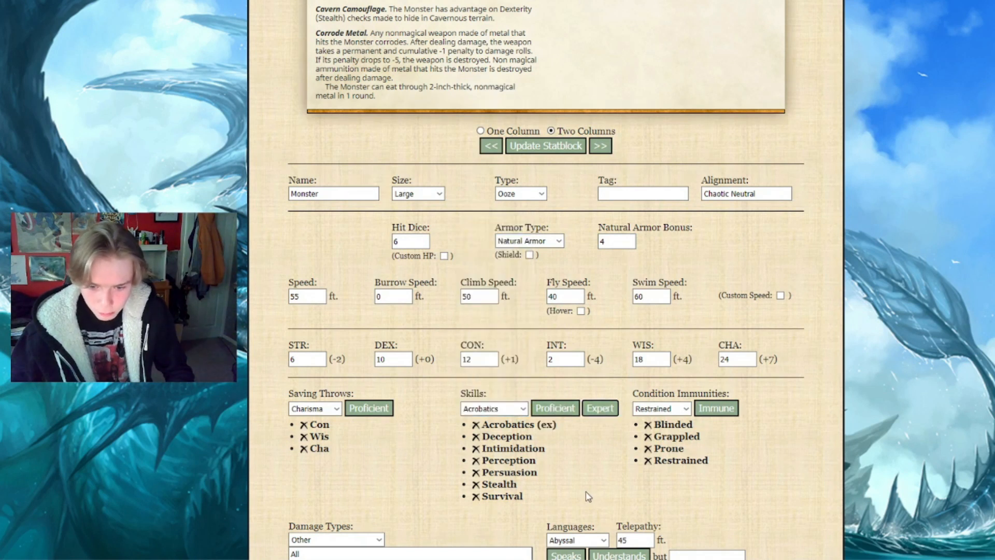
click(499, 410)
scroll(539, 348, up, 8)
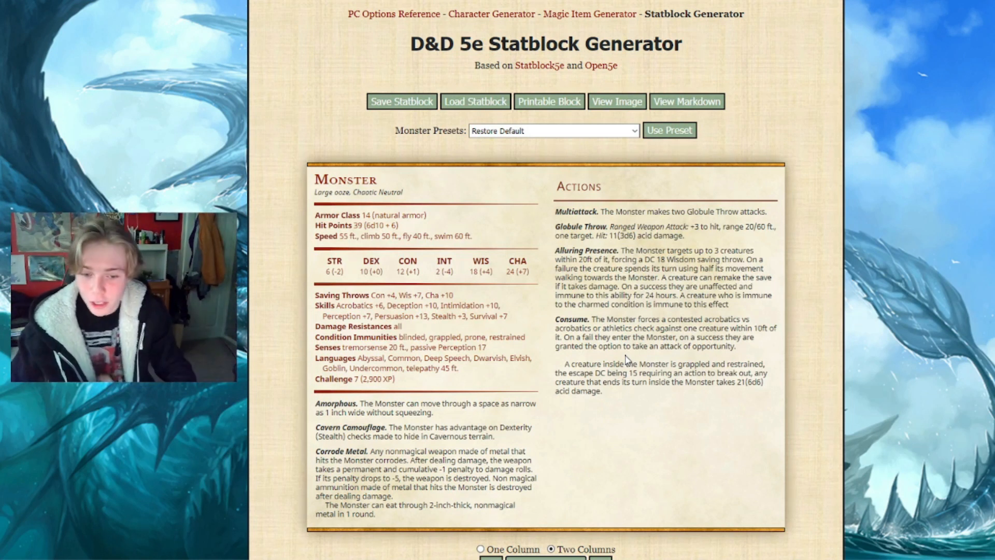
scroll(627, 360, down, 1)
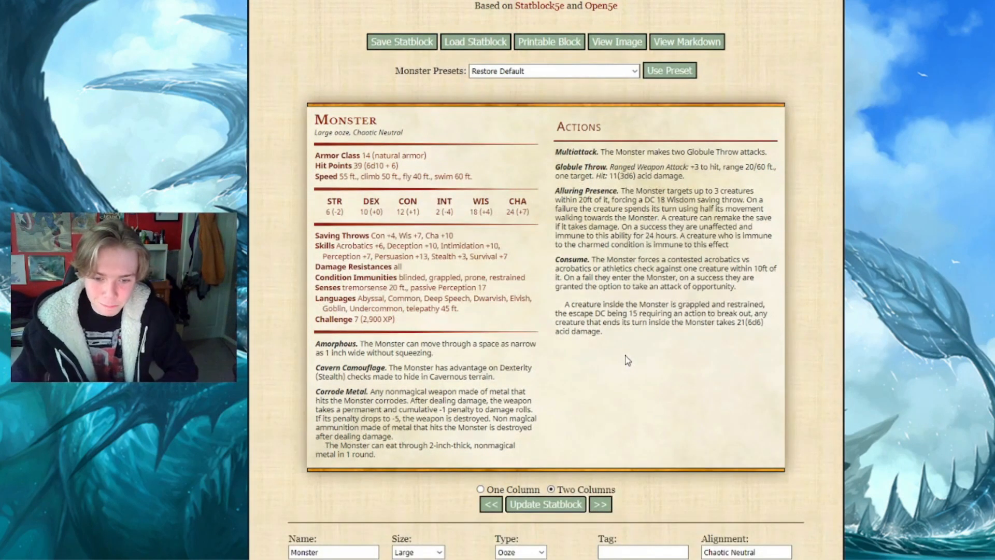